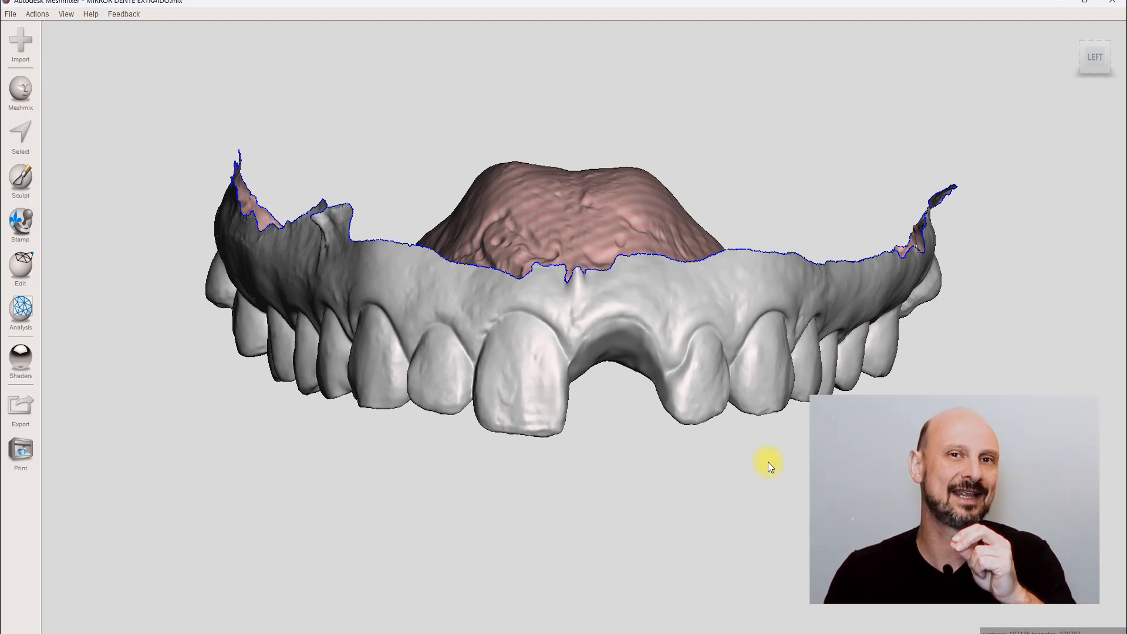
scroll(624, 494, down, 2)
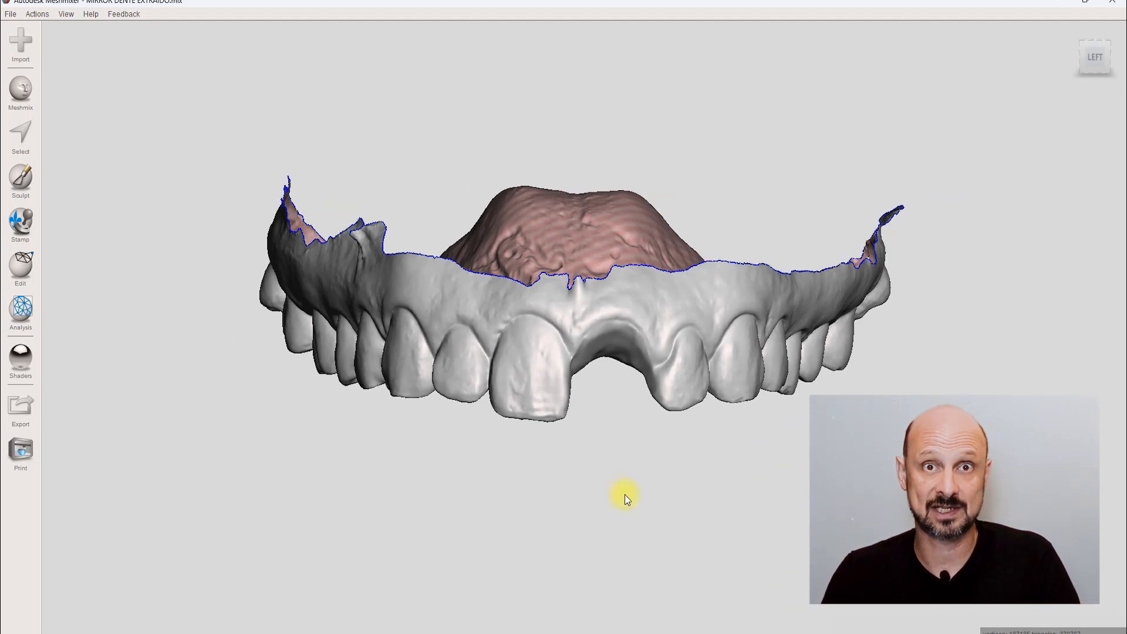
right_drag(624, 503, 610, 563)
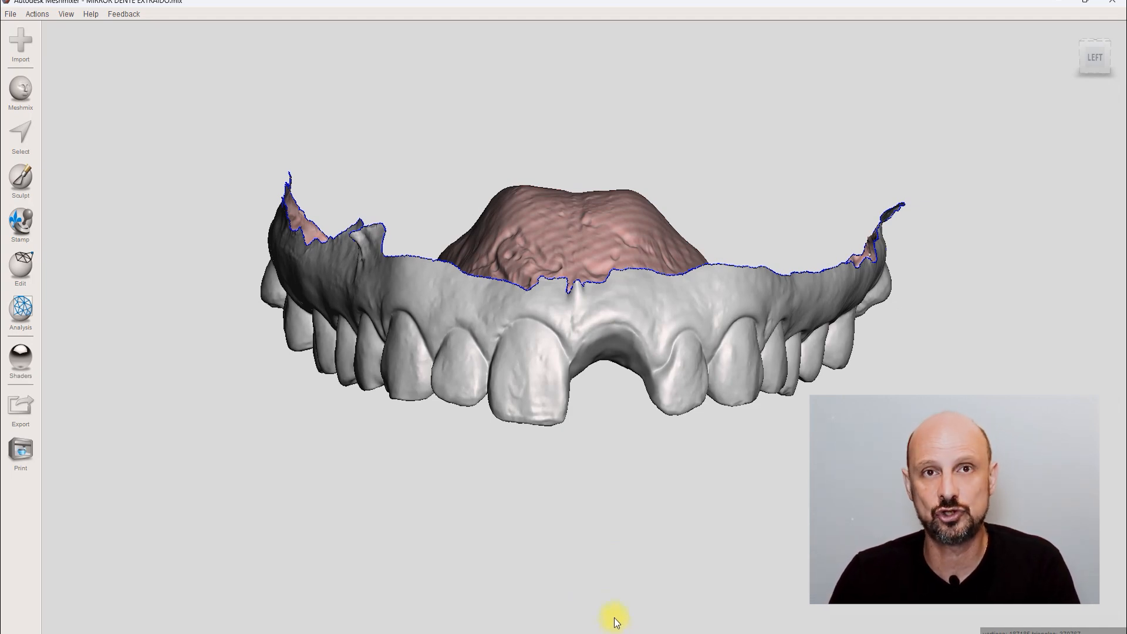
scroll(584, 588, up, 2)
scroll(629, 629, up, 1)
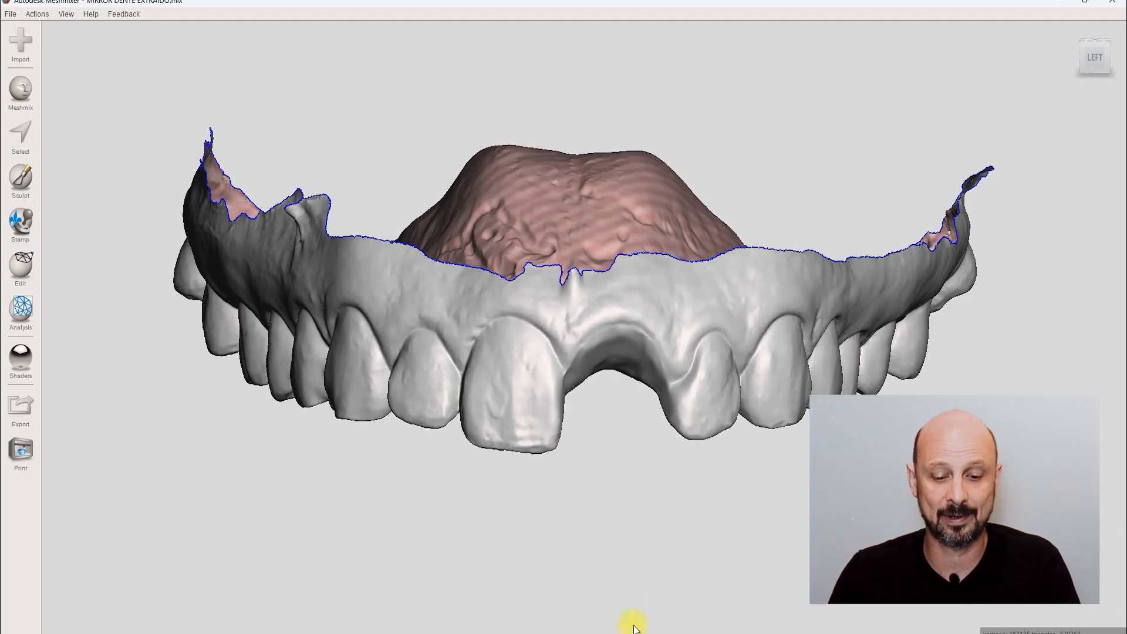
scroll(630, 630, down, 2)
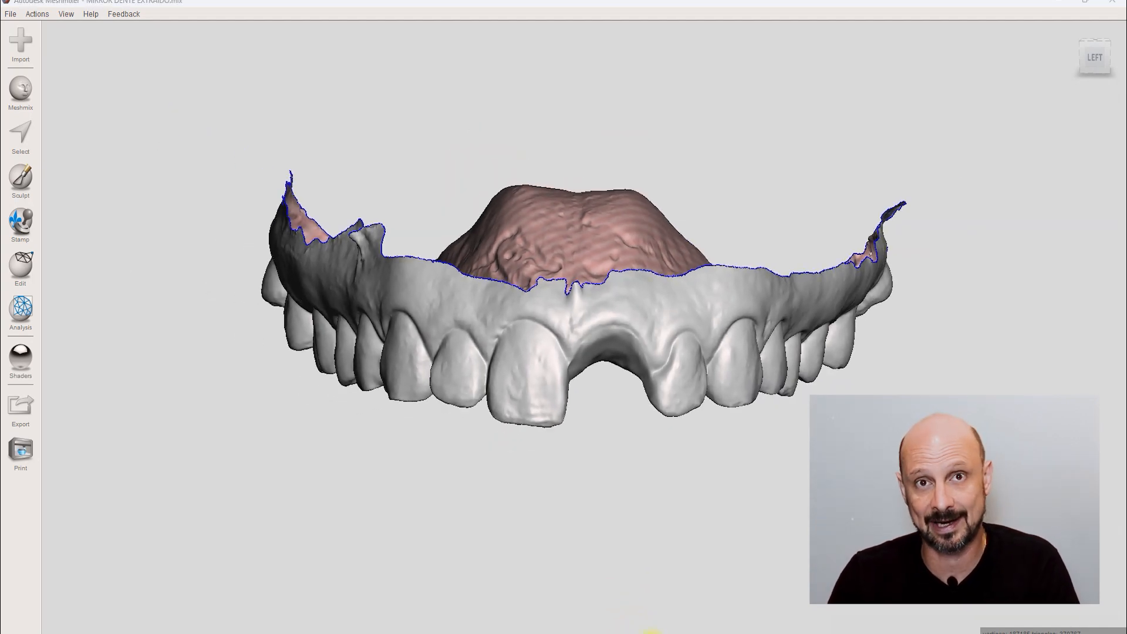
right_drag(645, 630, 626, 584)
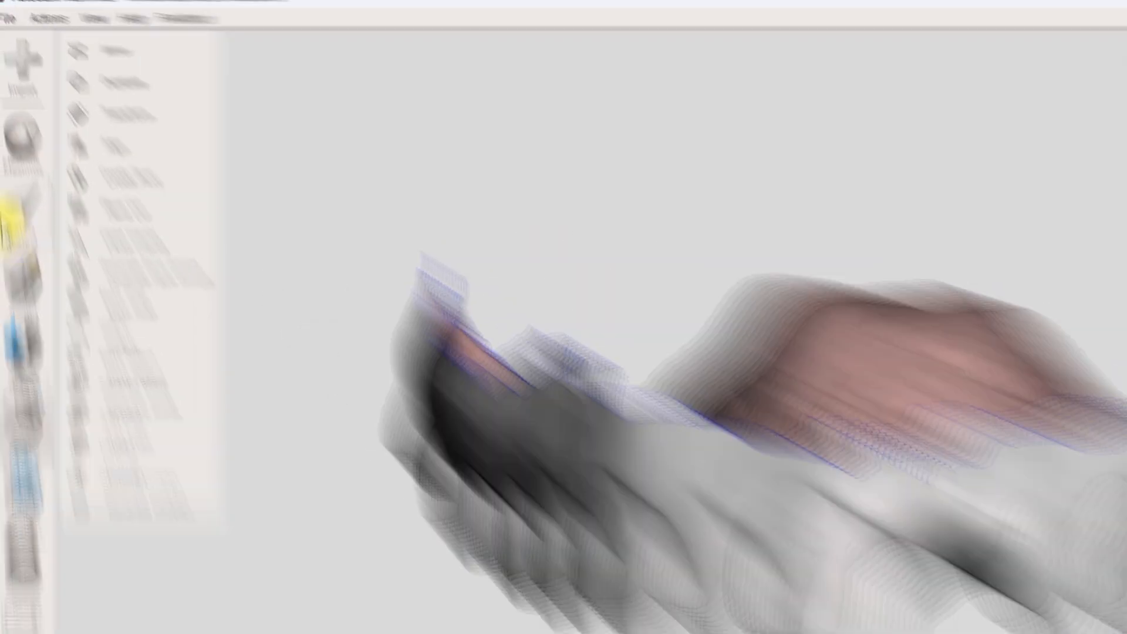
- Start a brush selection with brush size 32 and paint over the front face of the remaining central incisor
click(20, 136)
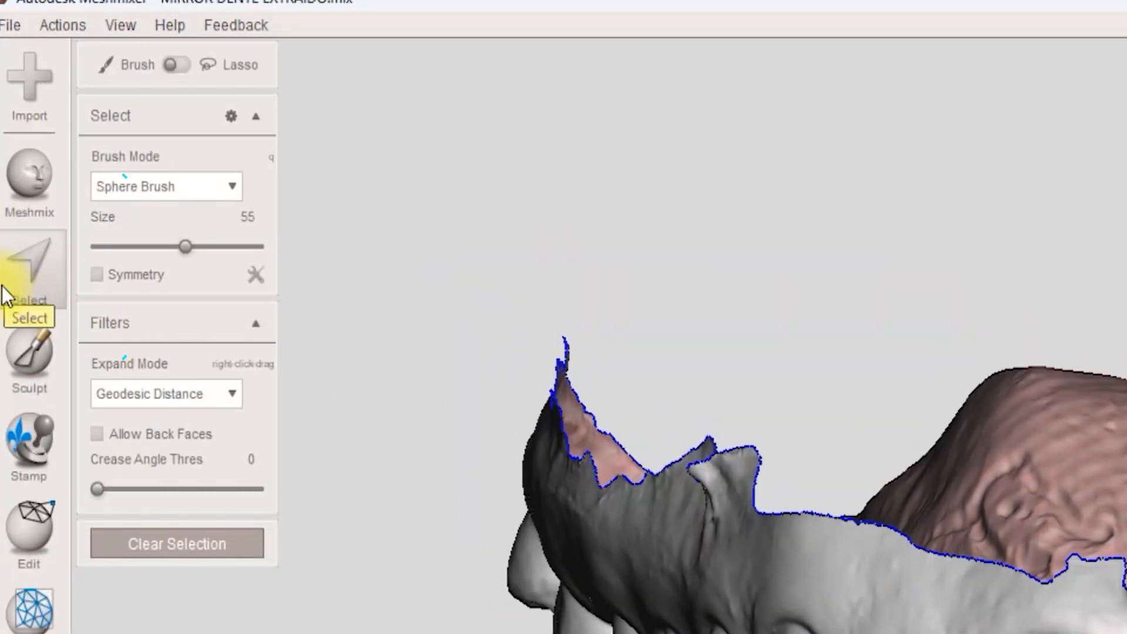
scroll(1000, 571, up, 2)
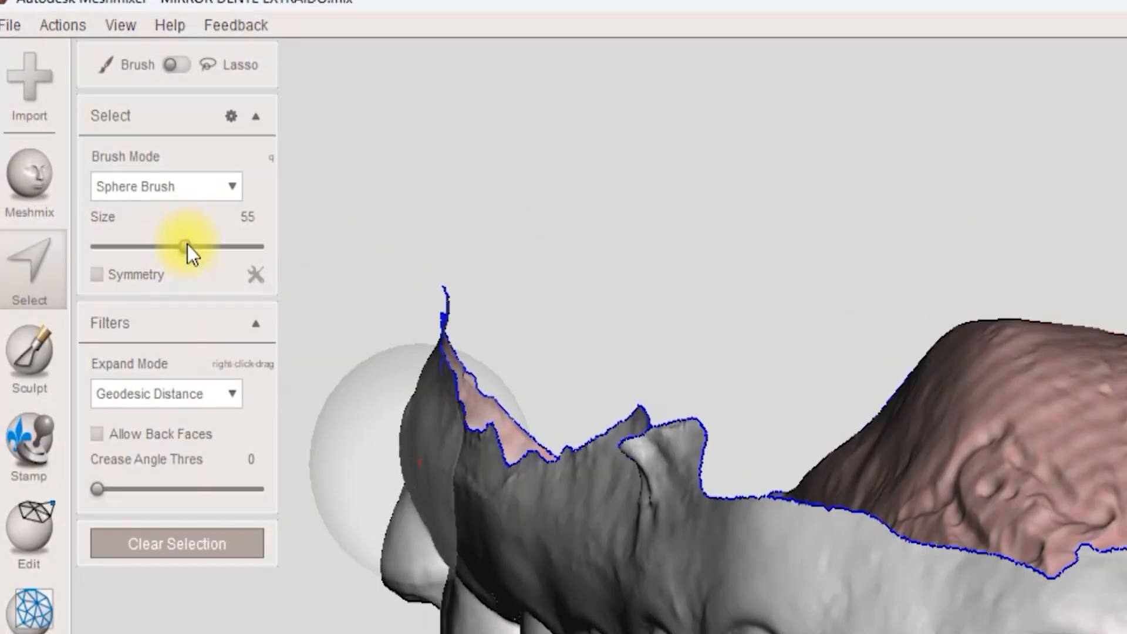
drag(99, 125, 76, 123)
drag(140, 246, 149, 246)
scroll(1049, 452, up, 3)
middle_drag(1048, 452, 1056, 622)
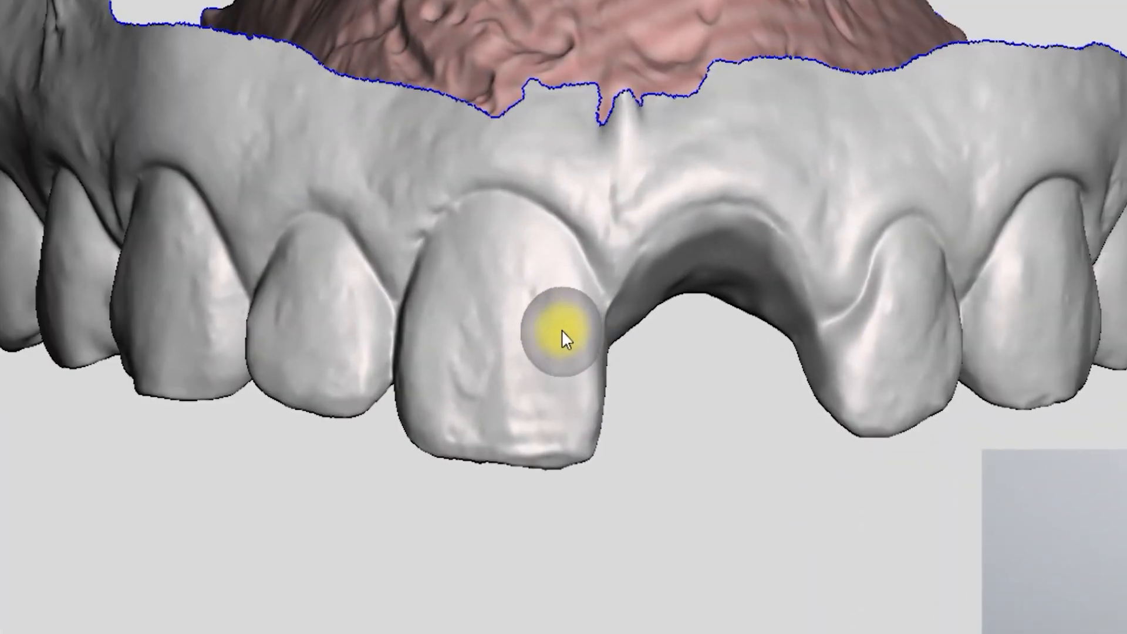
mouse_move(559, 331)
mouse_down()
mouse_move(561, 294)
mouse_move(530, 247)
mouse_move(470, 236)
mouse_move(453, 344)
mouse_move(462, 404)
mouse_move(510, 388)
mouse_move(565, 395)
mouse_move(543, 485)
mouse_up()
- Extend the selection across the incisor's palatal surface and deselect the excess area on the palate behind it
mouse_move(543, 485)
right_down()
mouse_move(531, 227)
mouse_move(562, 466)
right_up()
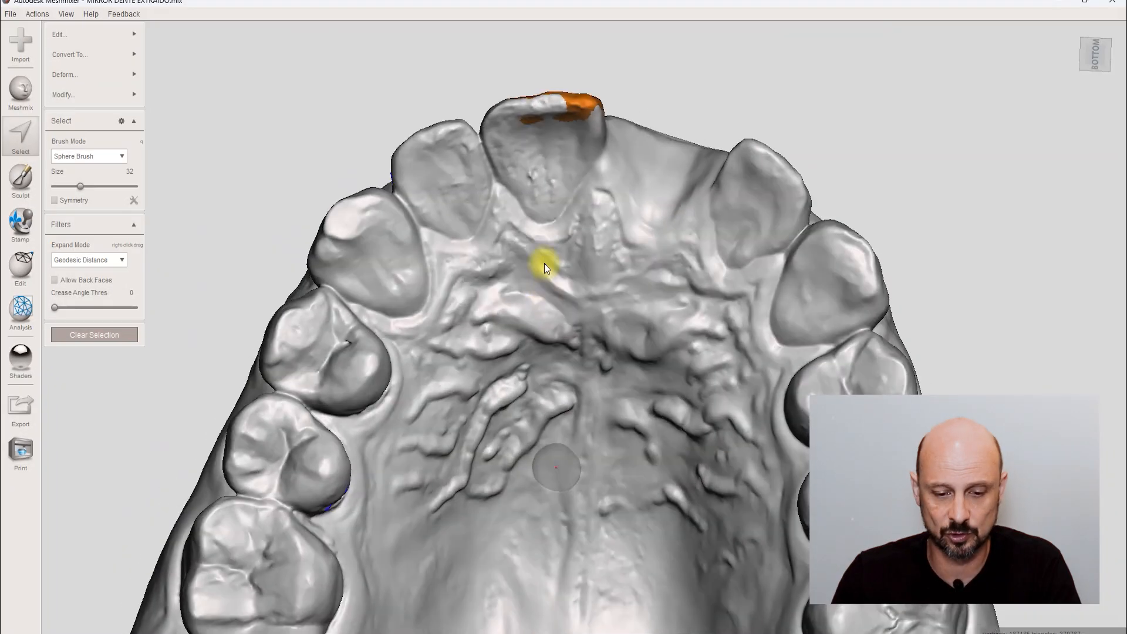
right_drag(562, 404, 519, 101)
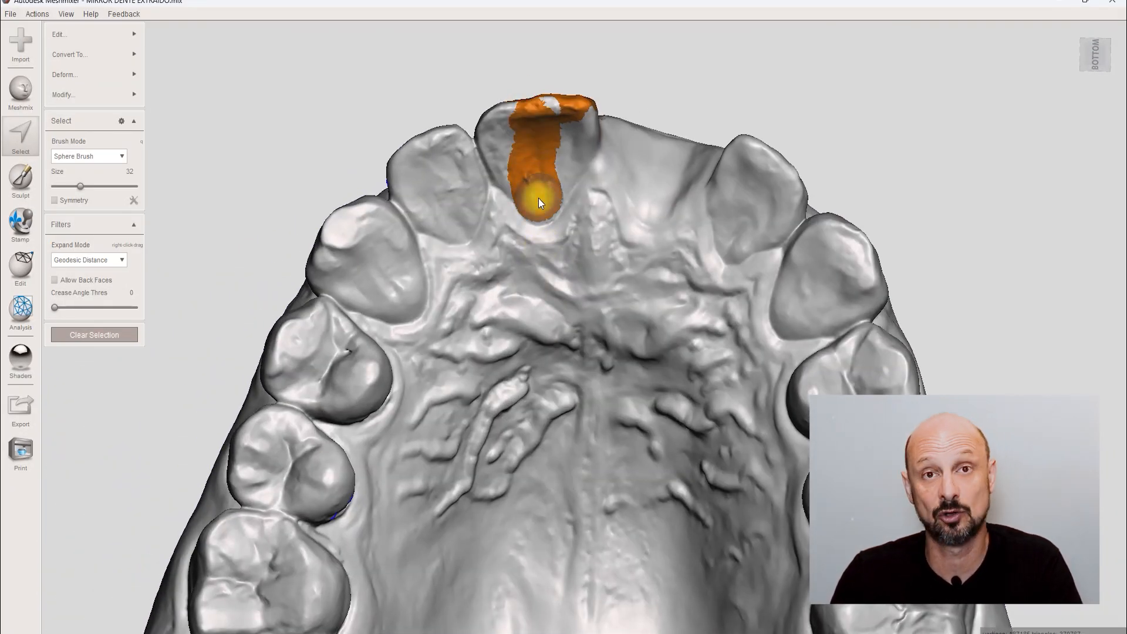
mouse_move(536, 199)
mouse_down()
mouse_move(544, 181)
mouse_move(504, 149)
mouse_up()
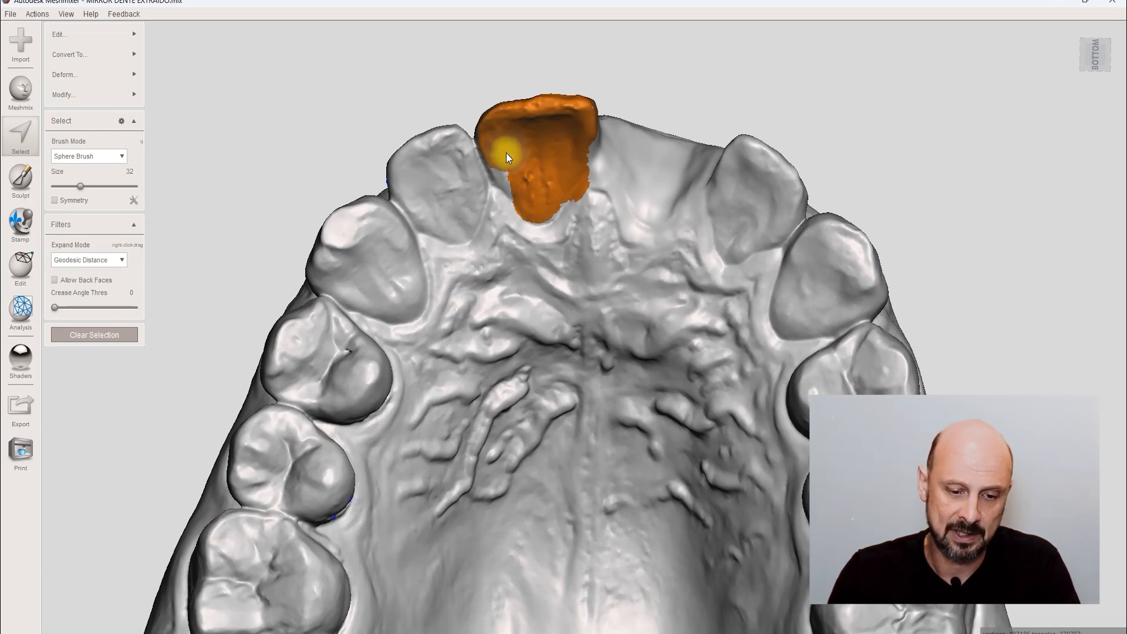
mouse_move(572, 213)
right_down()
mouse_move(582, 241)
mouse_move(573, 220)
mouse_move(585, 219)
right_up()
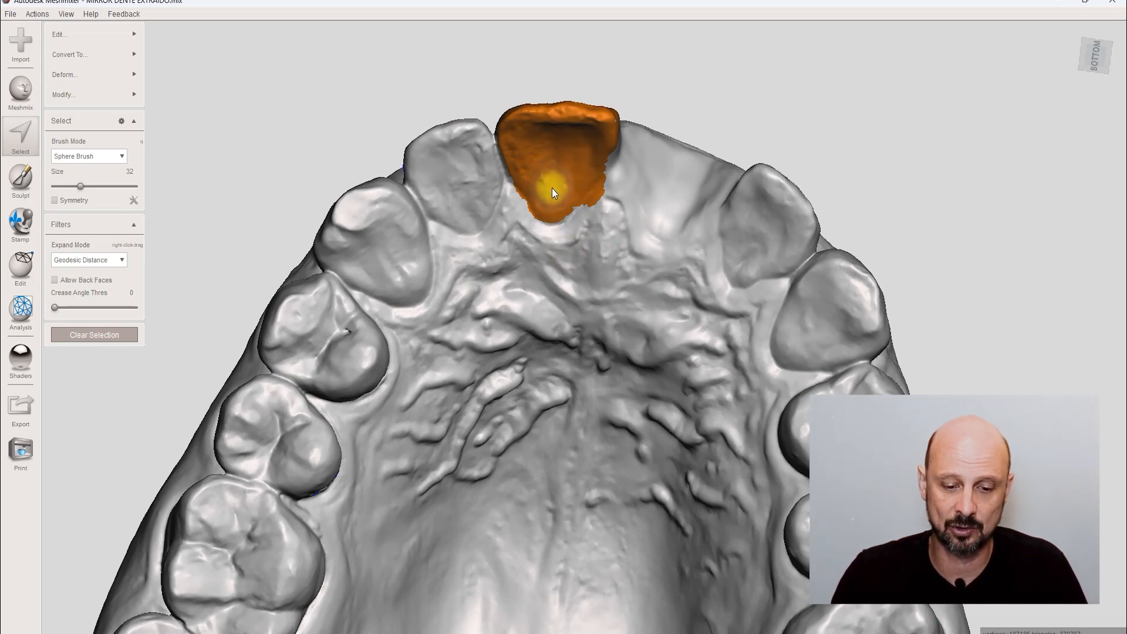
click(555, 234)
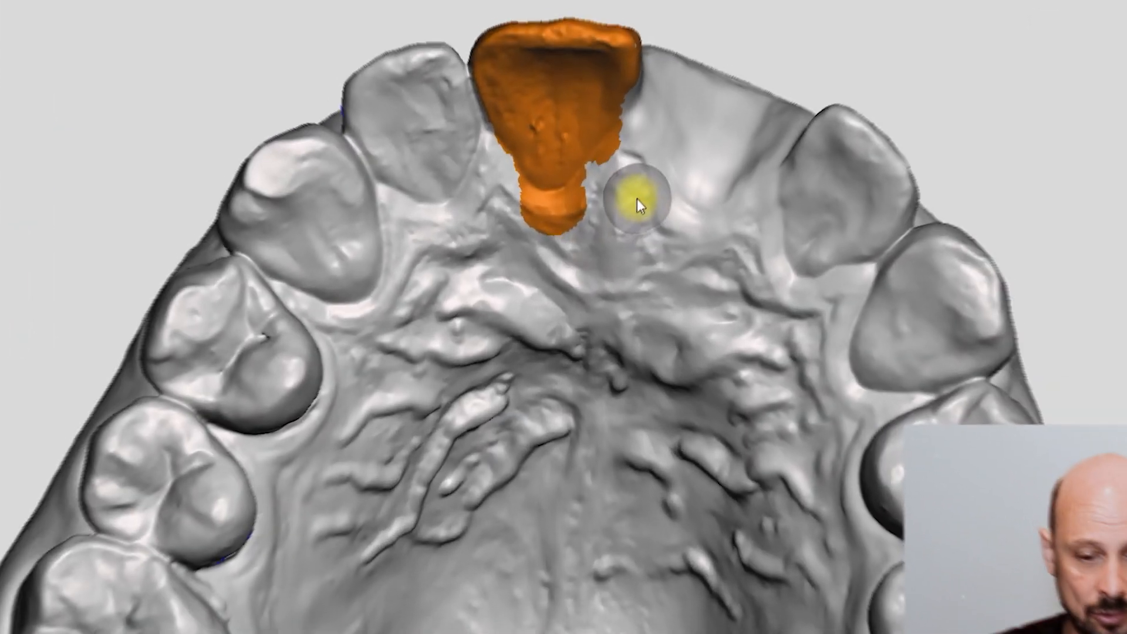
ctrl+drag(600, 239, 536, 248)
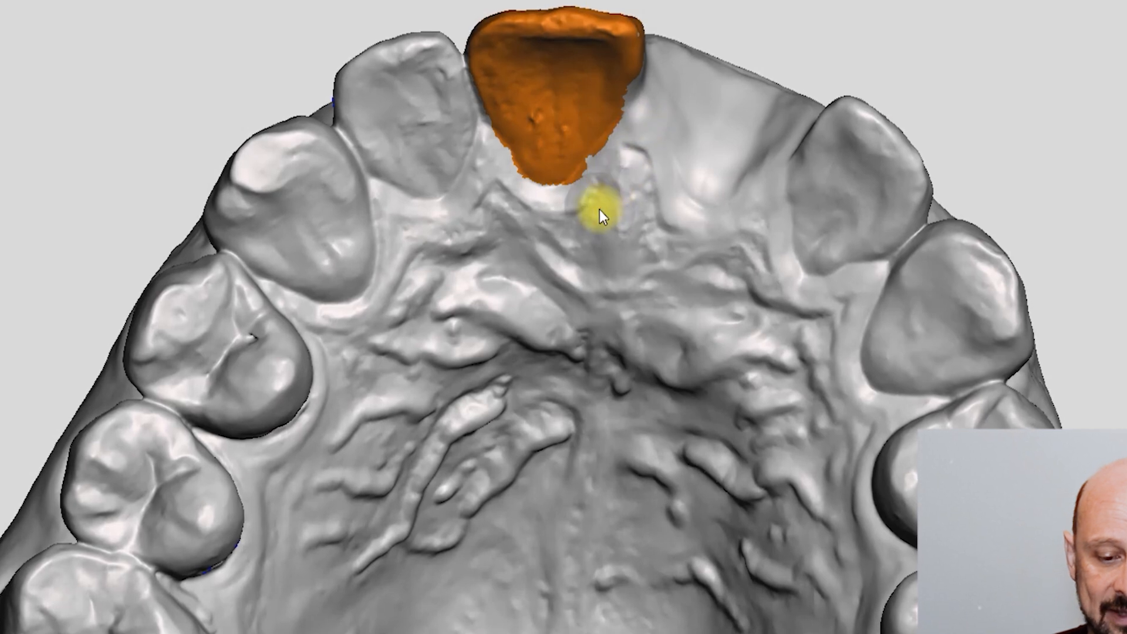
- Add the incisor's side facing the lateral incisor to the selection and remove the stray patch on the palate
right_drag(603, 256, 615, 499)
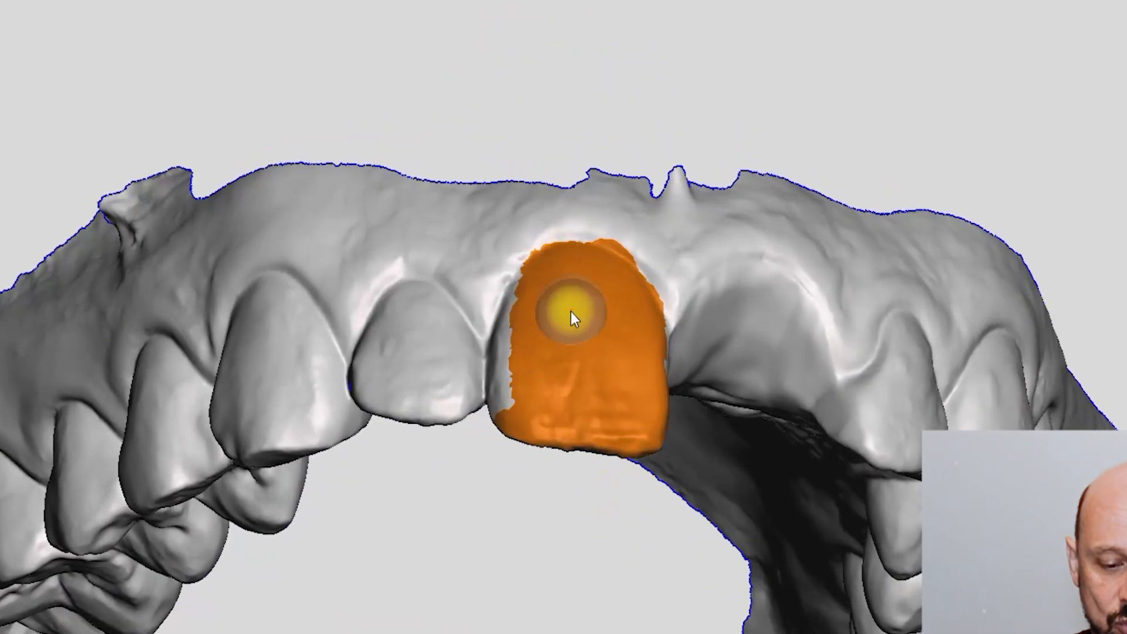
right_drag(541, 350, 675, 310)
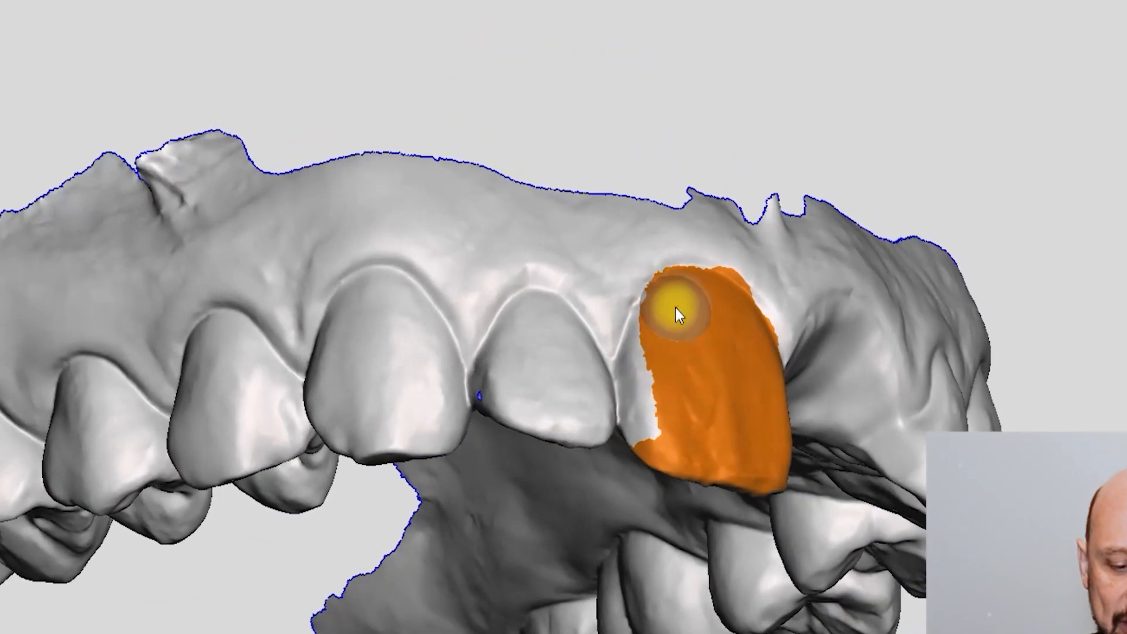
drag(653, 395, 644, 352)
right_drag(654, 402, 681, 364)
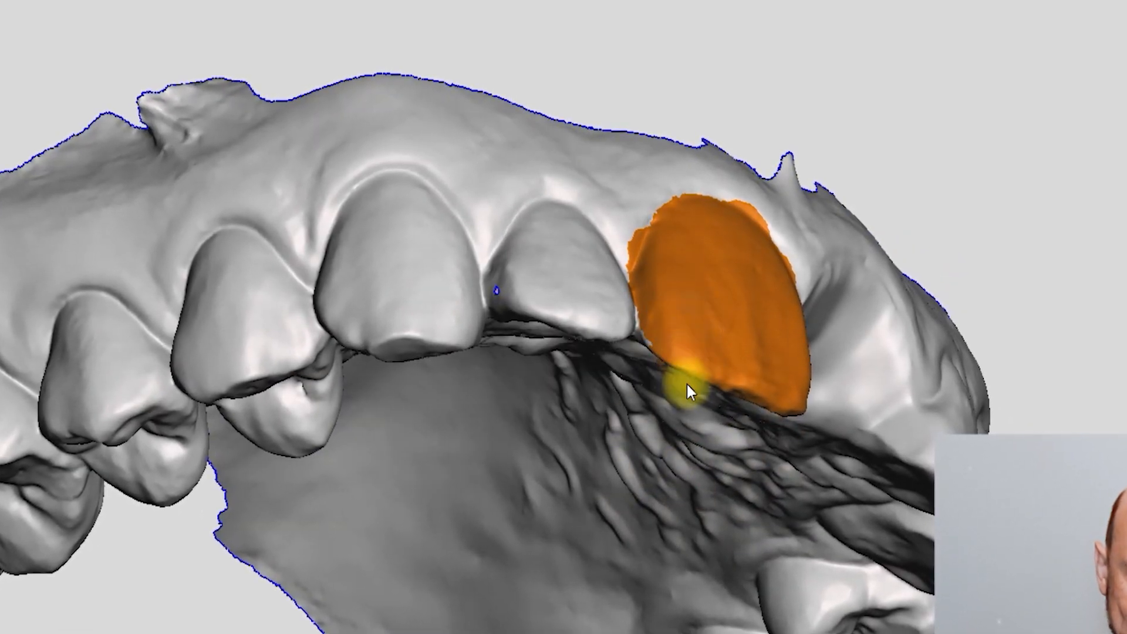
right_drag(680, 393, 719, 119)
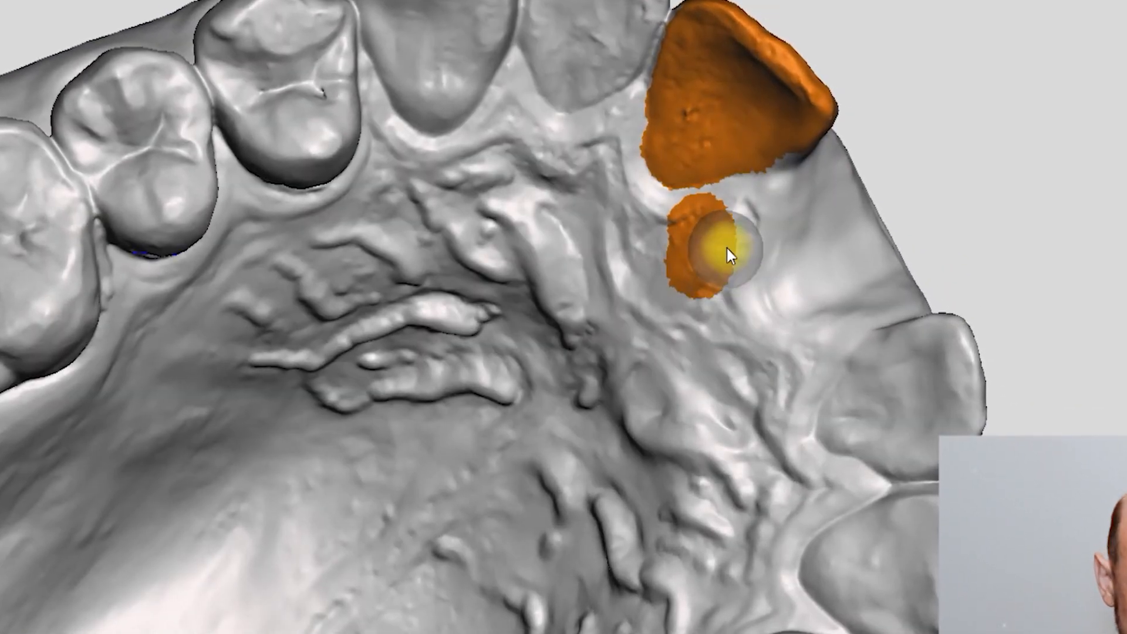
right_drag(679, 254, 452, 396)
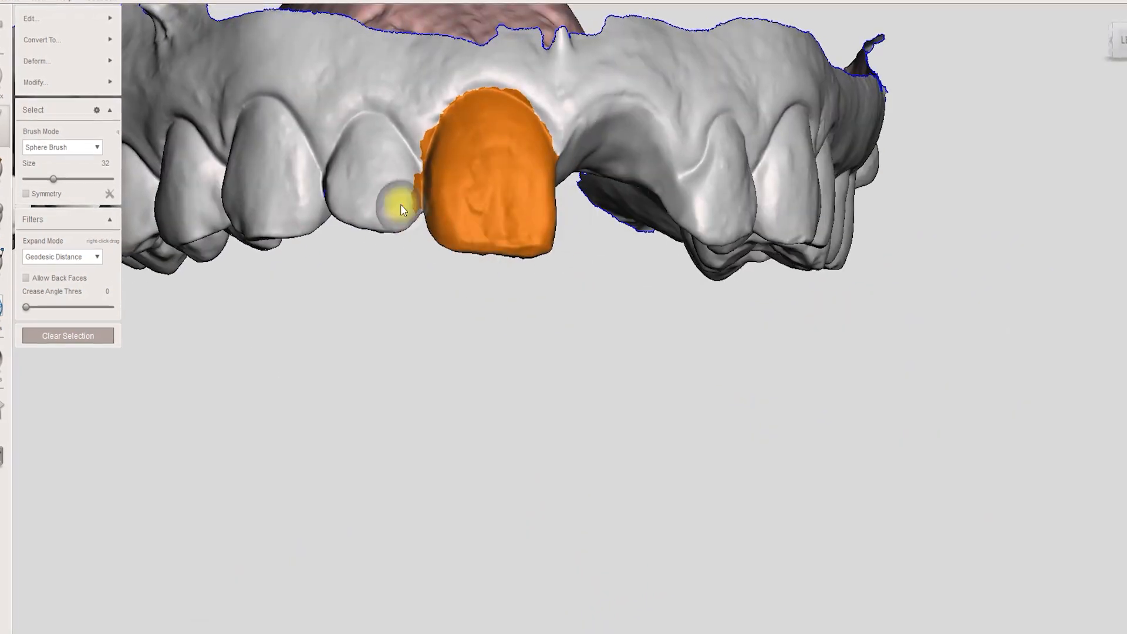
right_drag(397, 201, 522, 249)
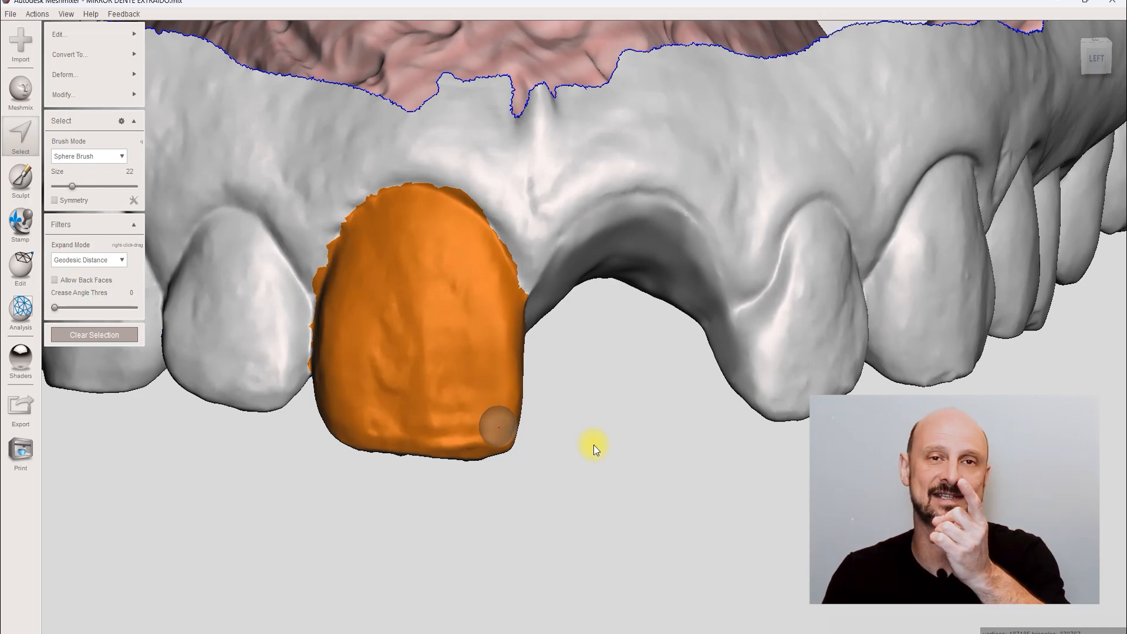
- Smooth the boundary of the incisor selection with smoothness 50, preserve shape 50, 30 iterations and 2 border rings
scroll(653, 447, up, 2)
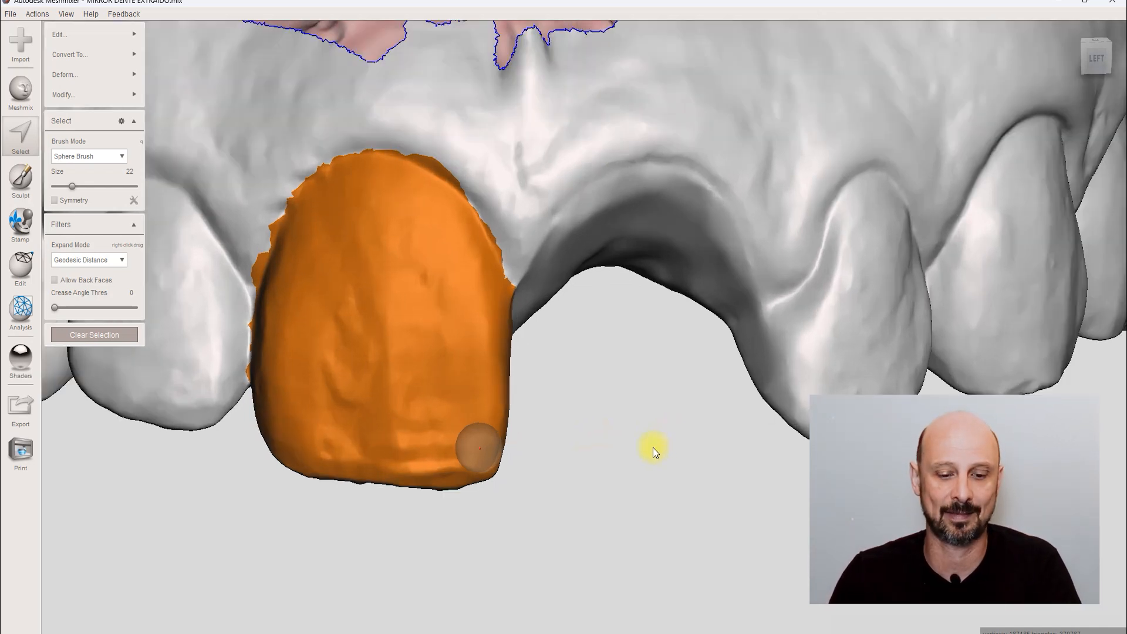
scroll(648, 457, down, 4)
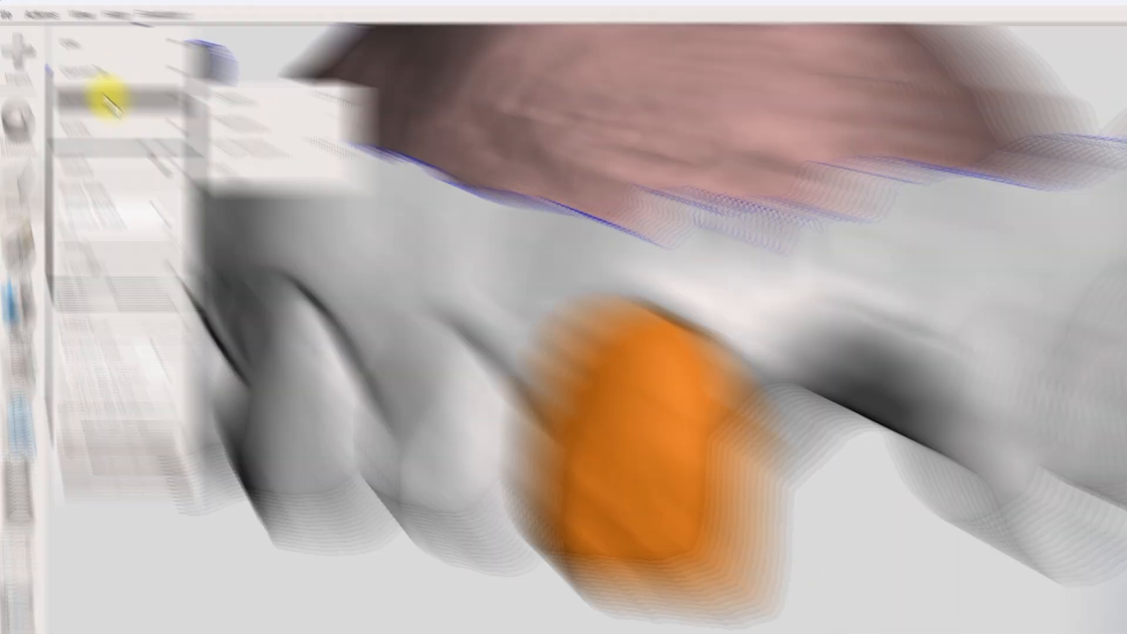
mouse_move(84, 97)
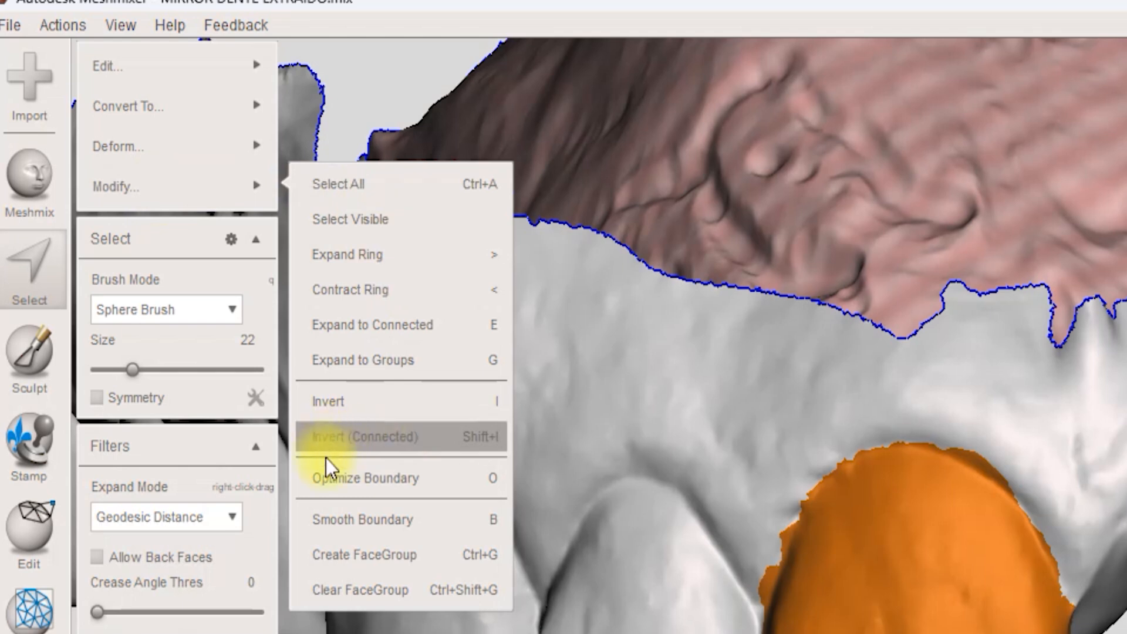
click(372, 523)
right_drag(610, 341, 539, 246)
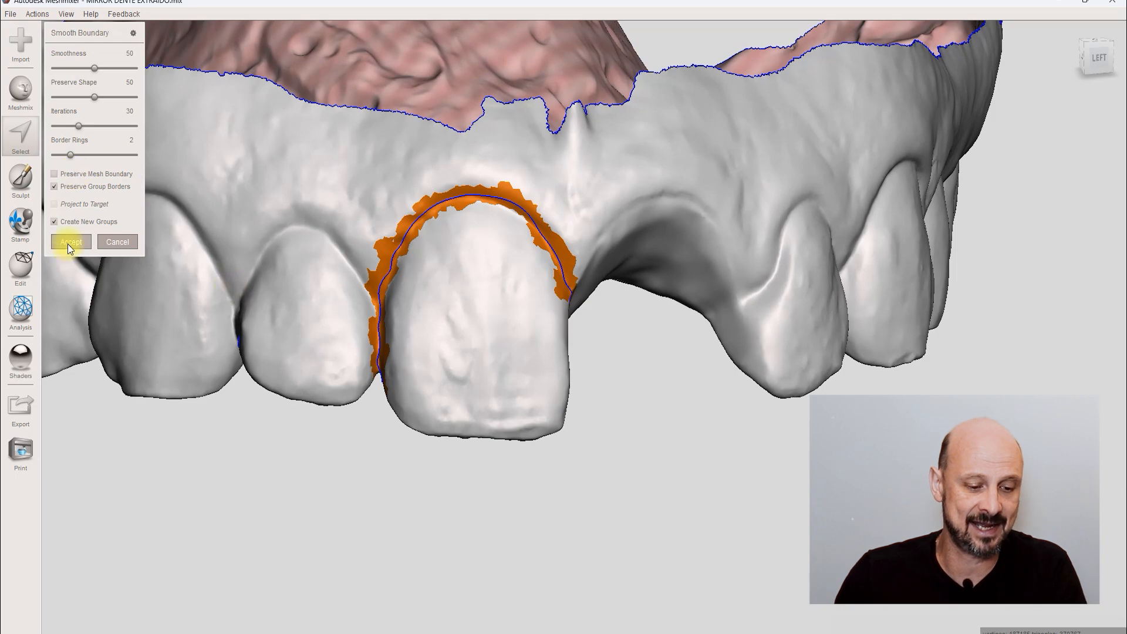
click(69, 242)
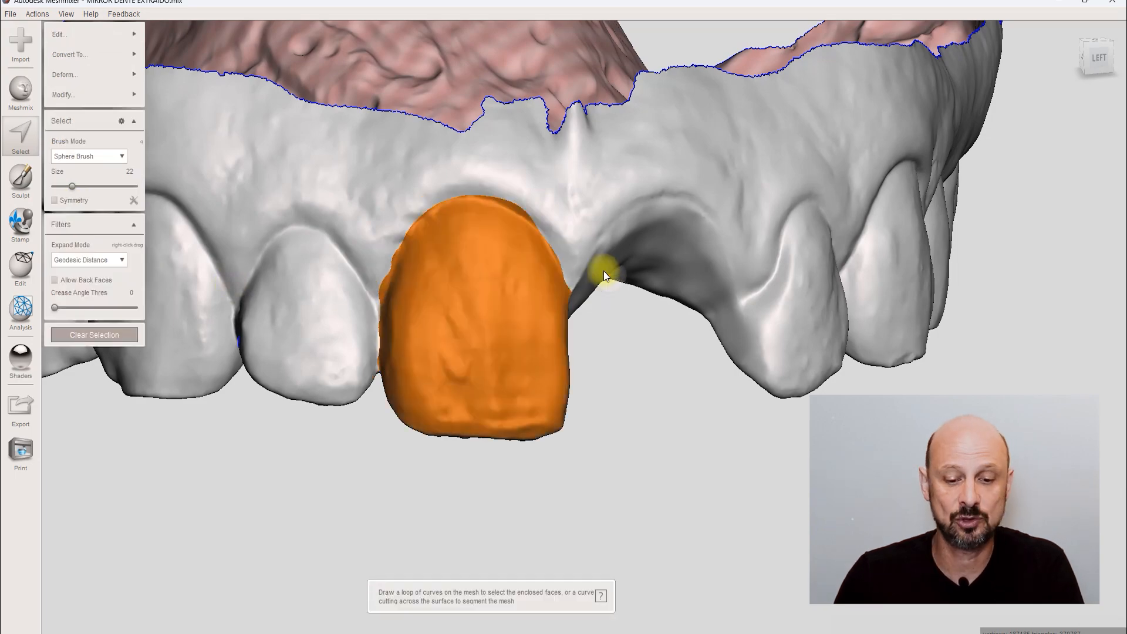
- Separate the selected incisor into its own object and make the rest of the arch the active object
right_drag(550, 419, 452, 554)
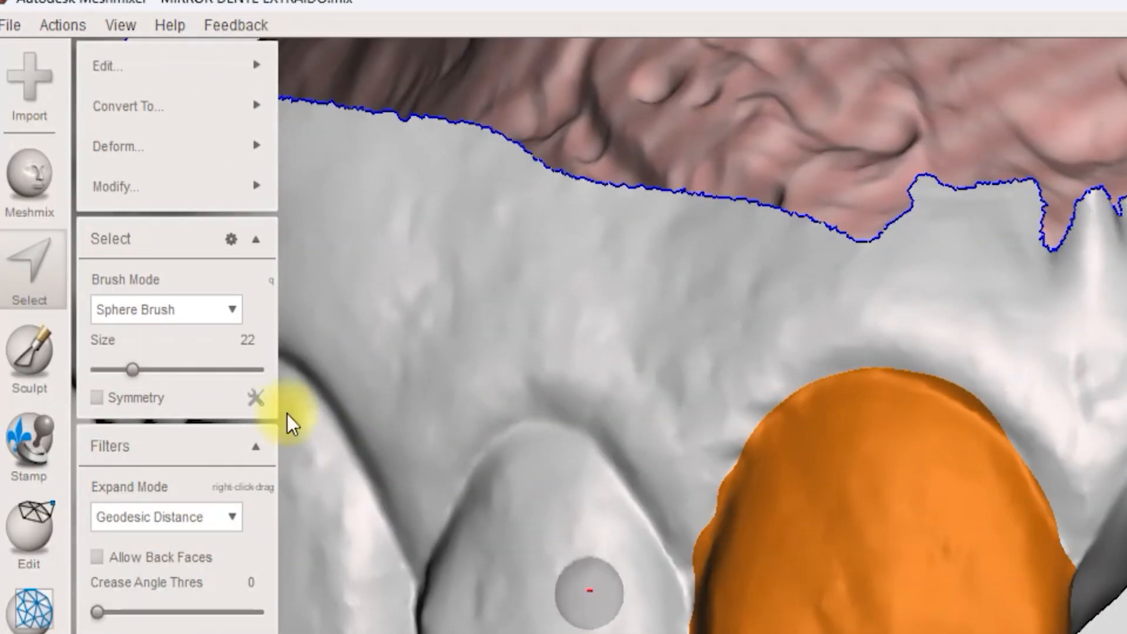
click(76, 37)
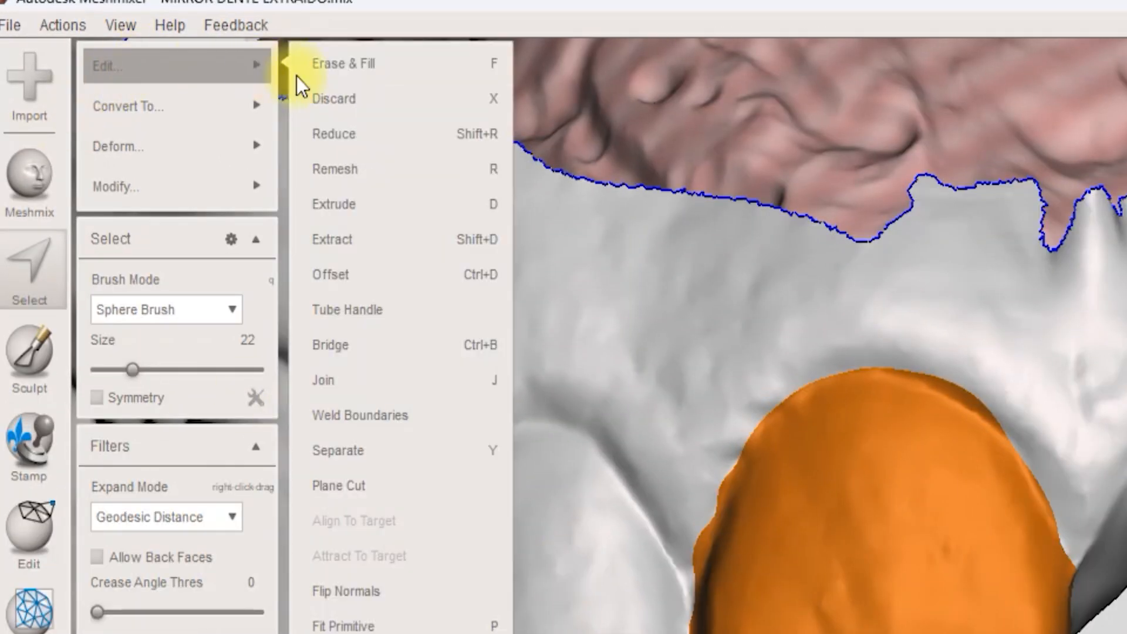
click(366, 450)
drag(367, 246, 942, 347)
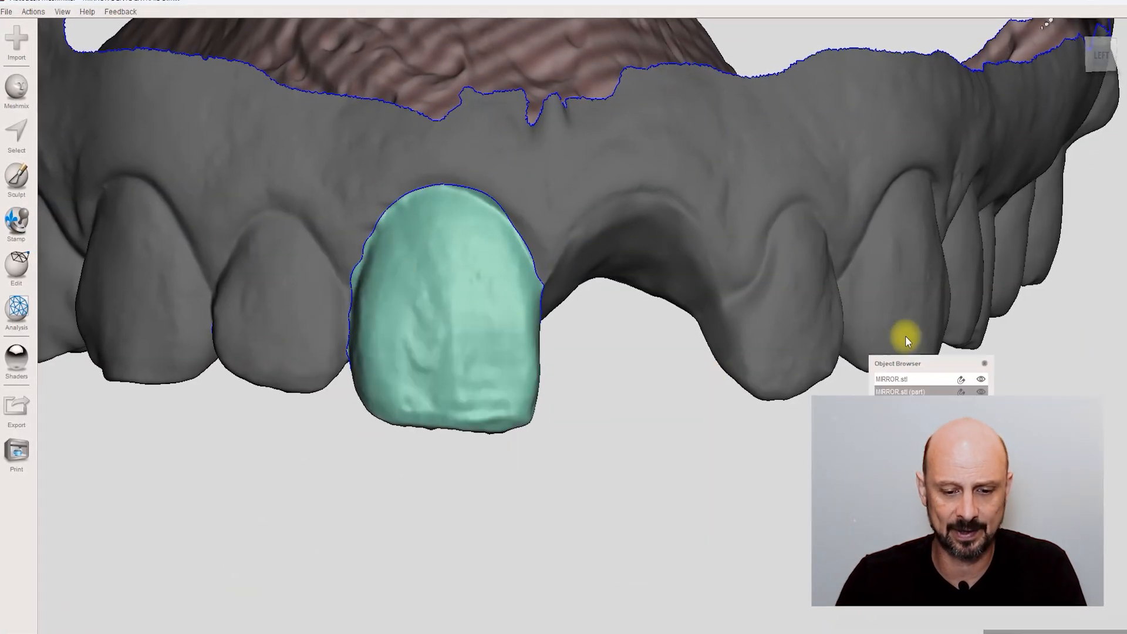
middle_drag(327, 304, 292, 309)
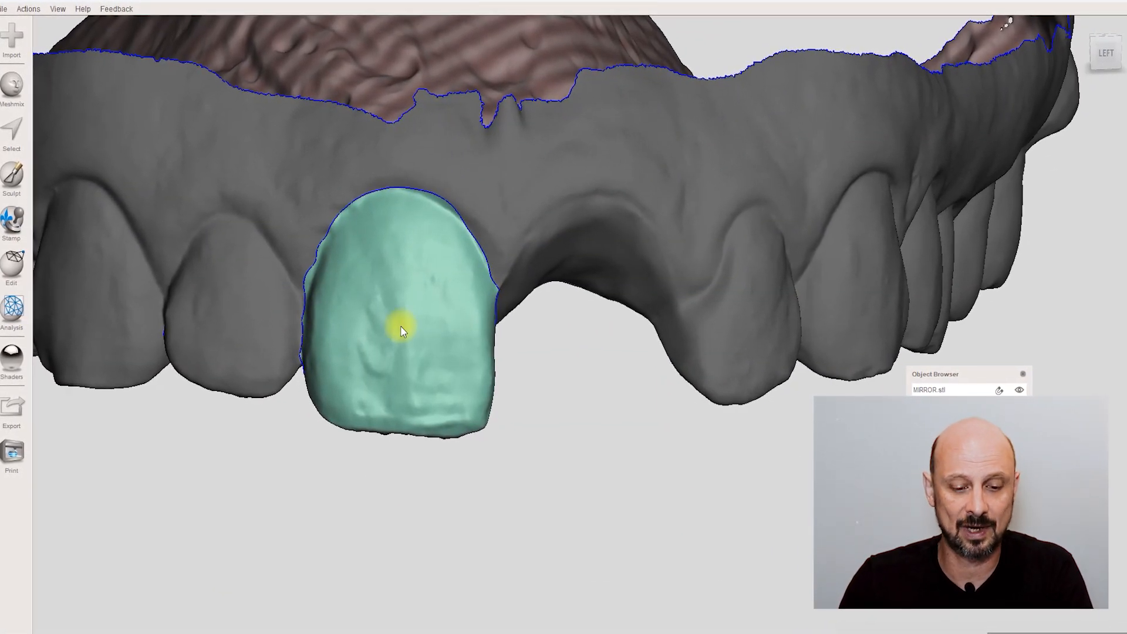
click(230, 168)
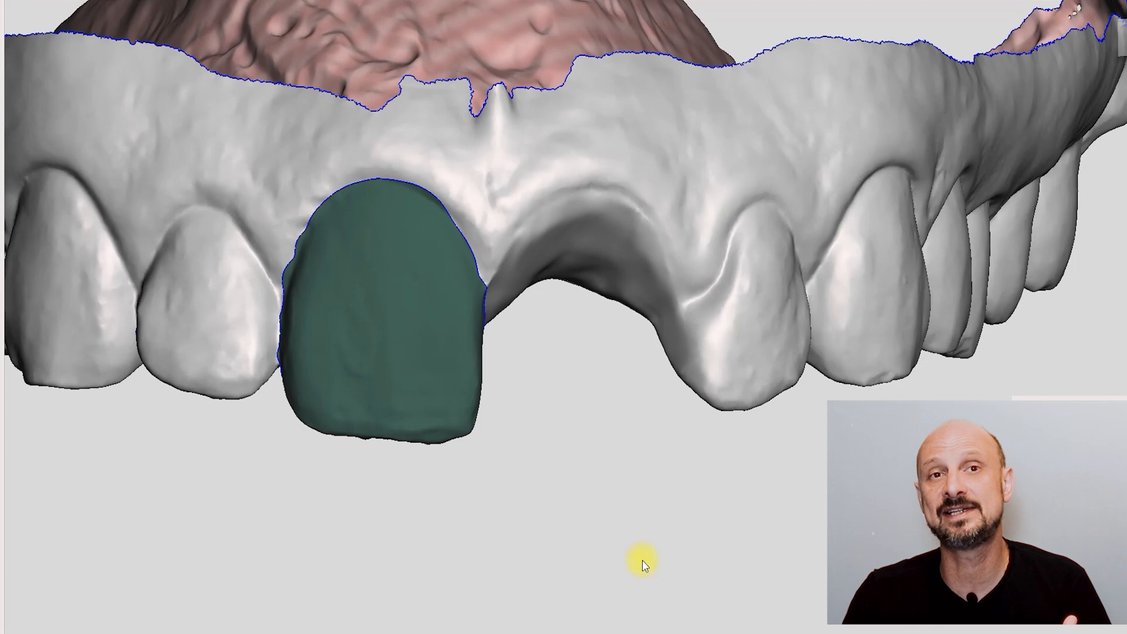
- Import the MIRROR DENTE EXTRAÍDO file, replacing the current mesh
mouse_move(690, 633)
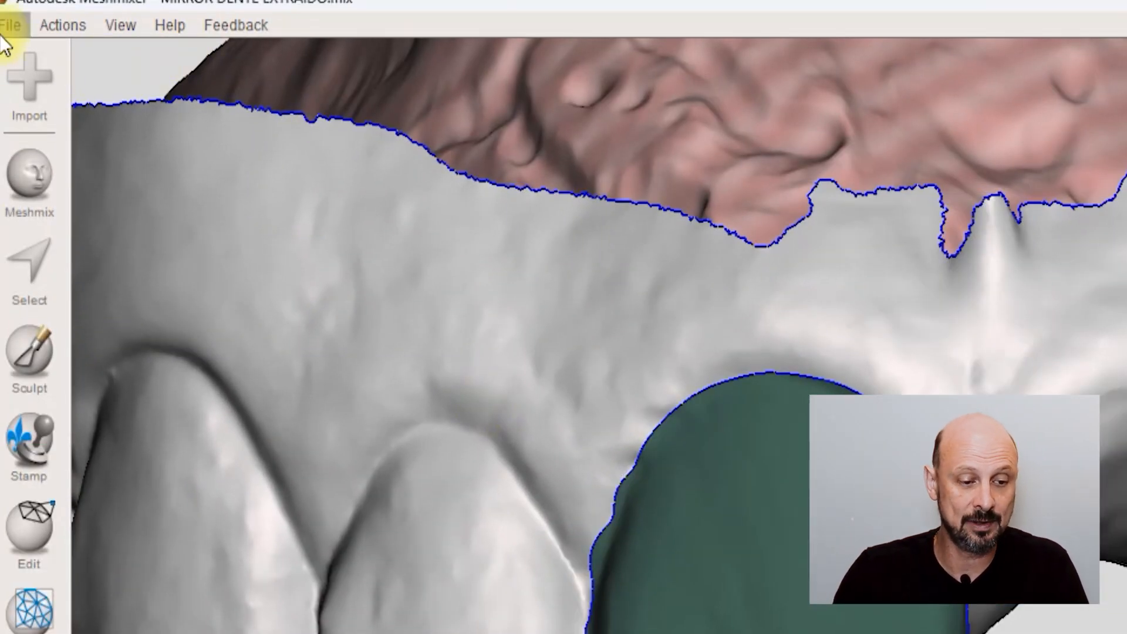
click(10, 25)
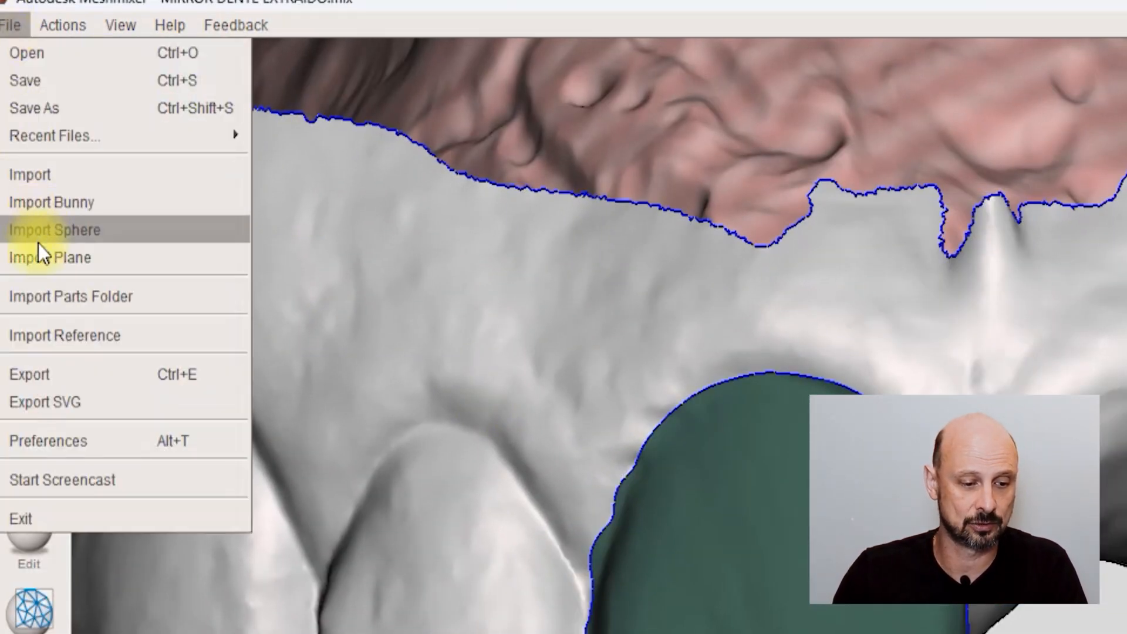
click(59, 173)
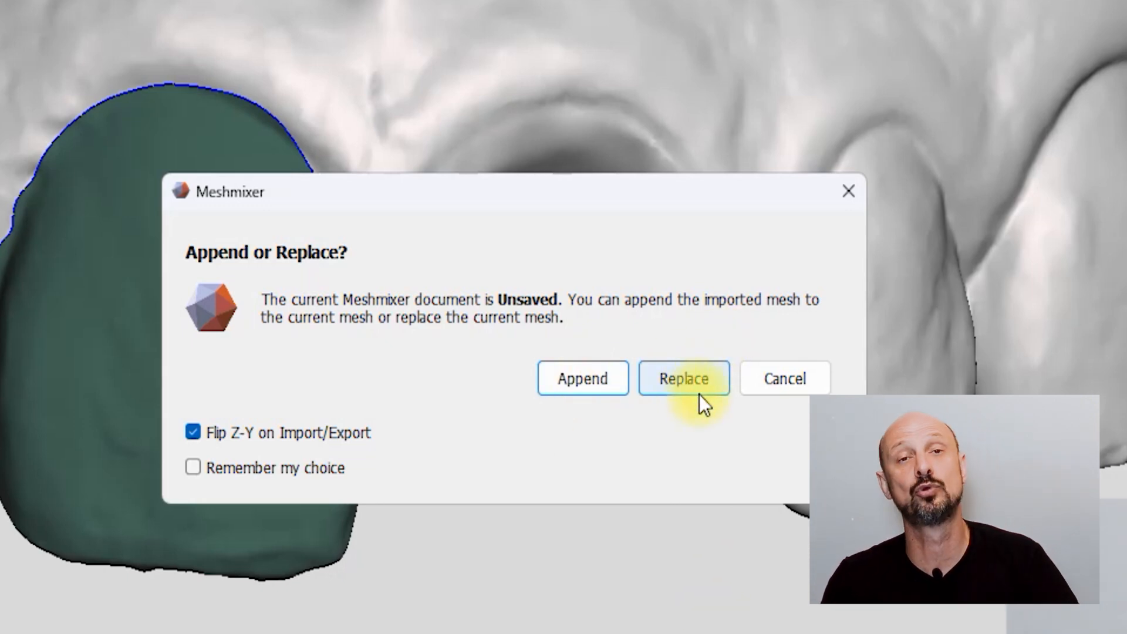
click(684, 378)
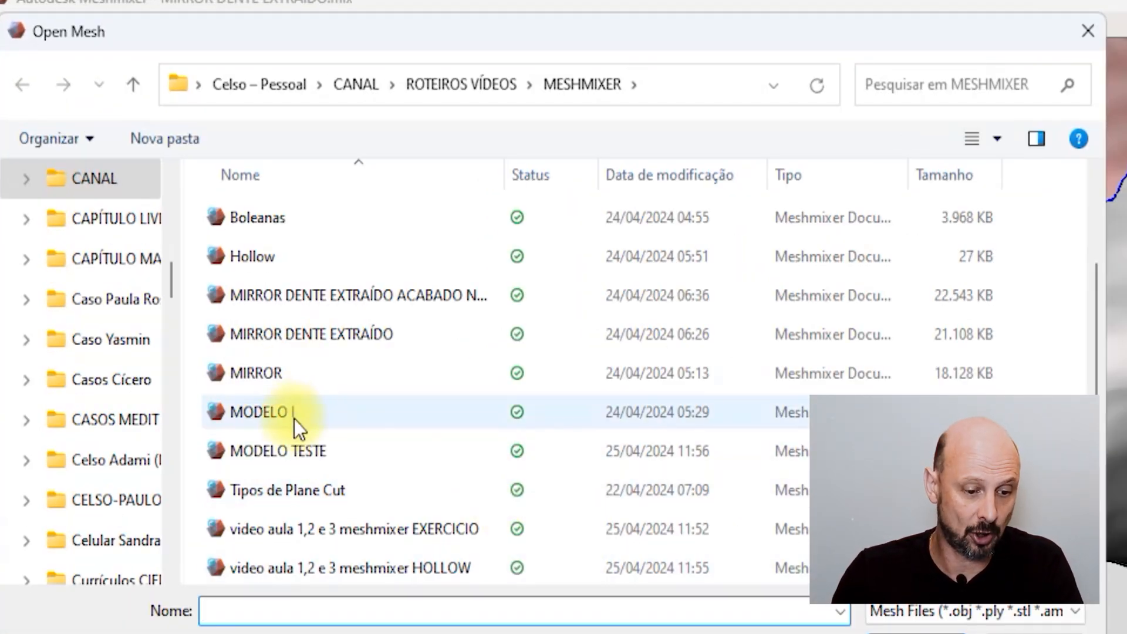
click(270, 327)
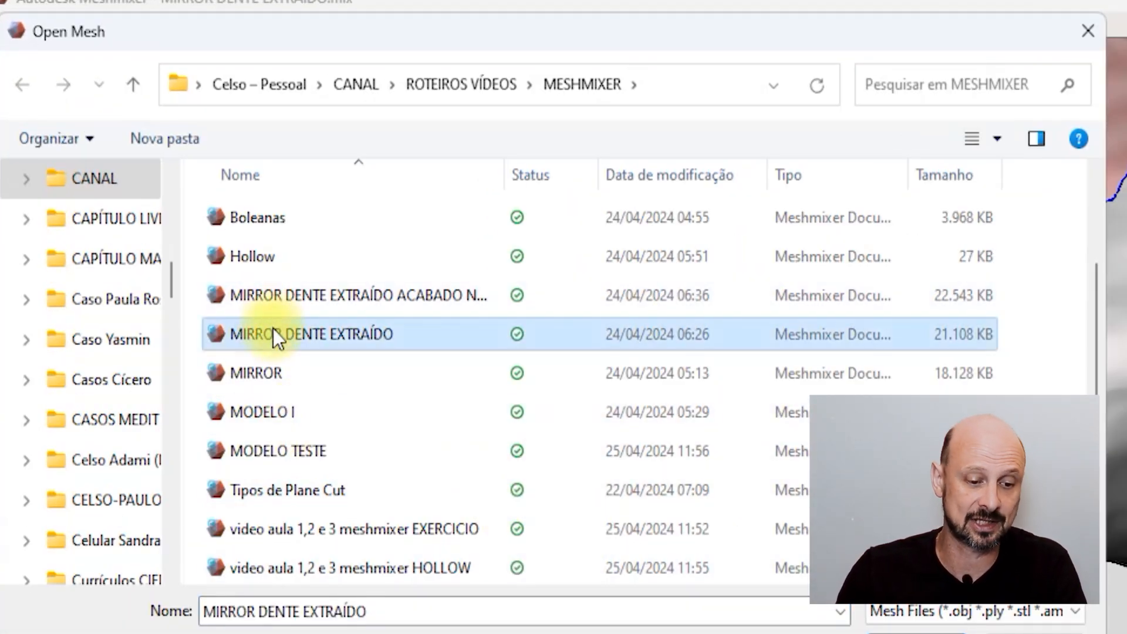
click(901, 630)
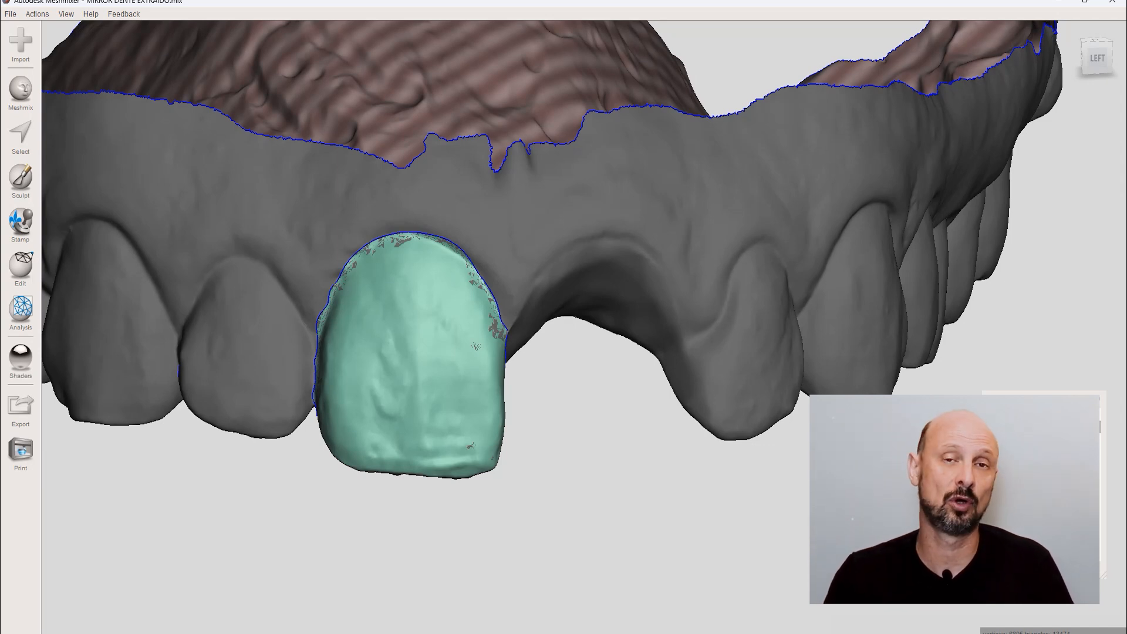
- Start a mirror of the separated central incisor across the arch's midline, towards the missing tooth's gap
right_drag(858, 411, 867, 368)
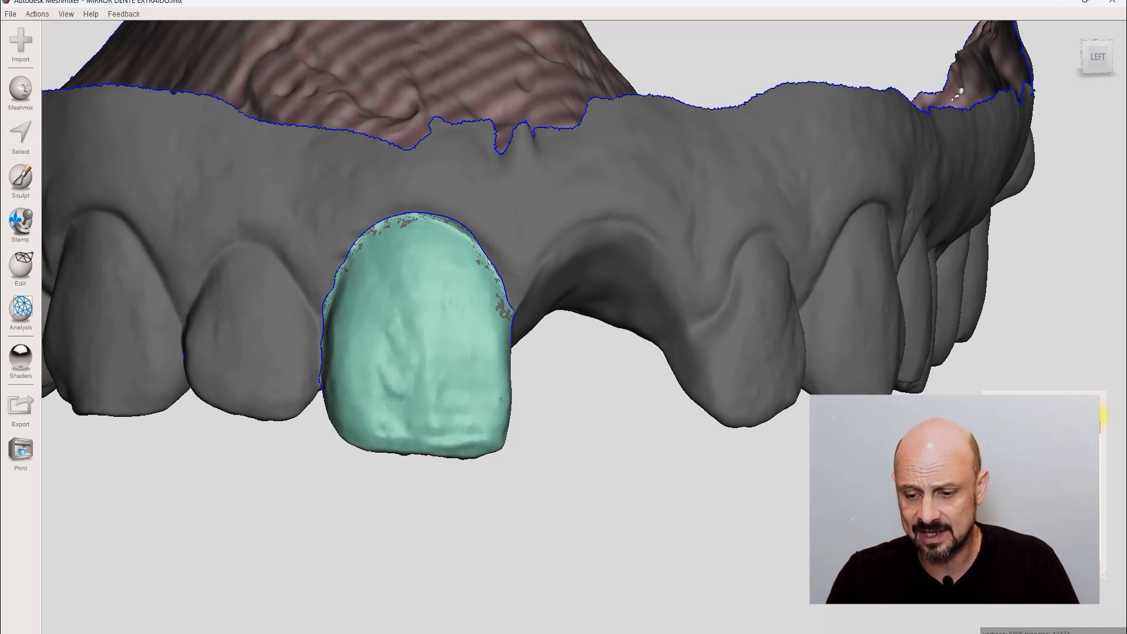
click(1027, 422)
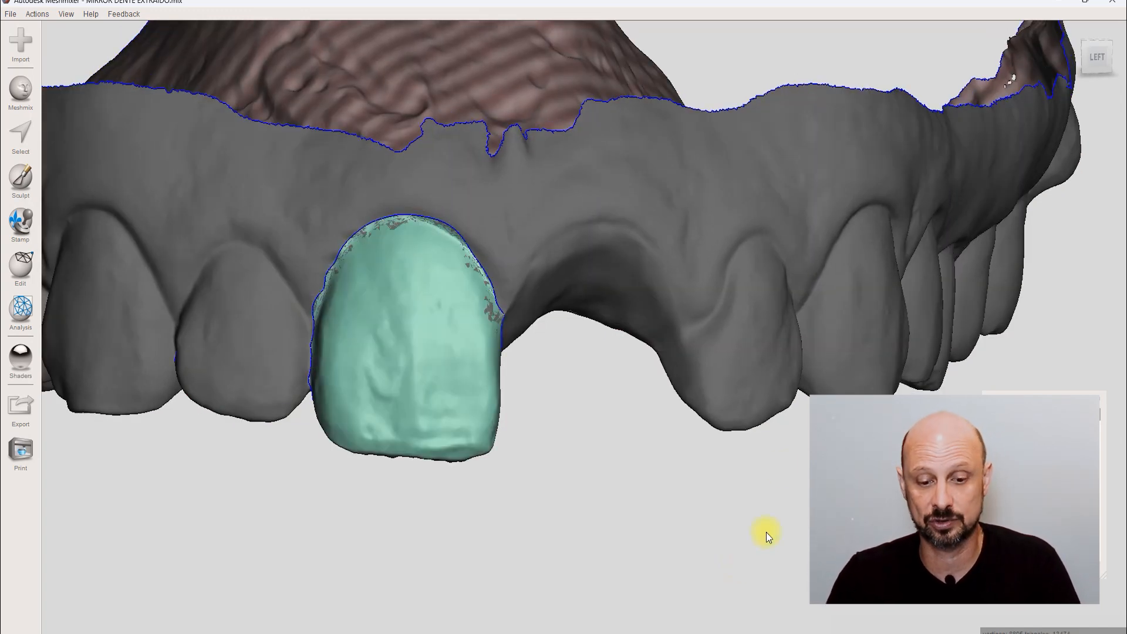
right_drag(686, 217, 711, 254)
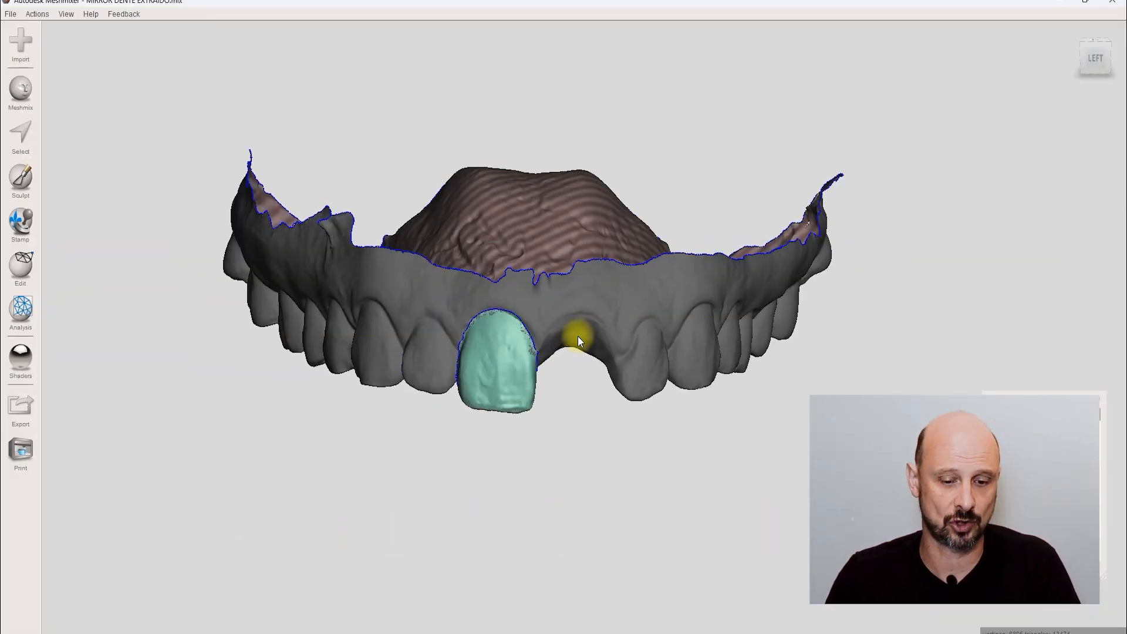
right_drag(577, 336, 563, 491)
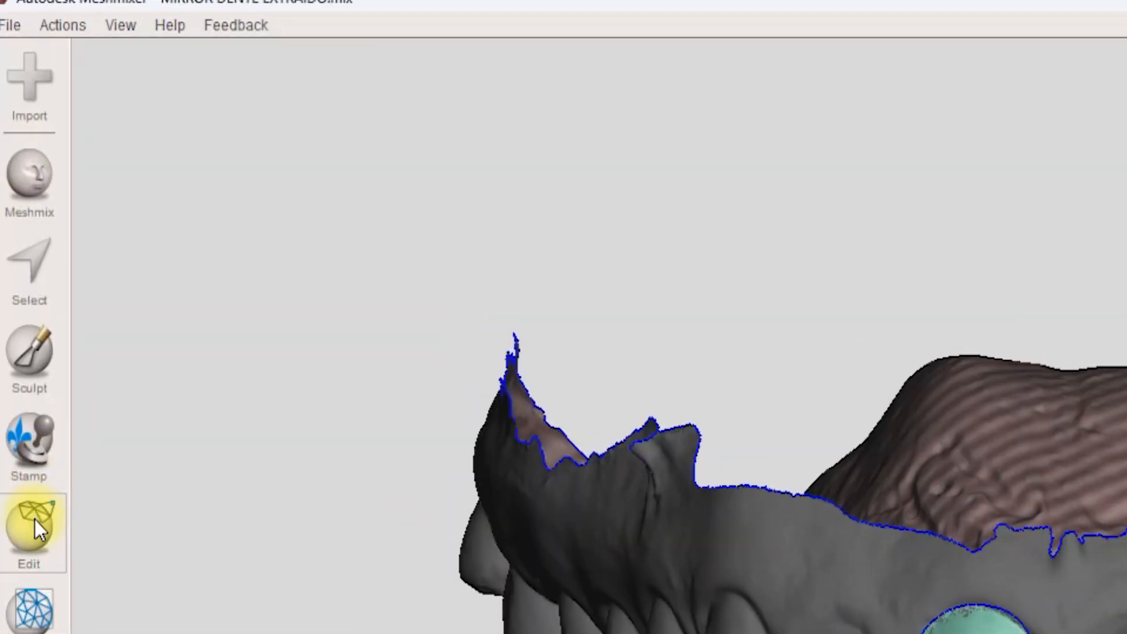
click(21, 263)
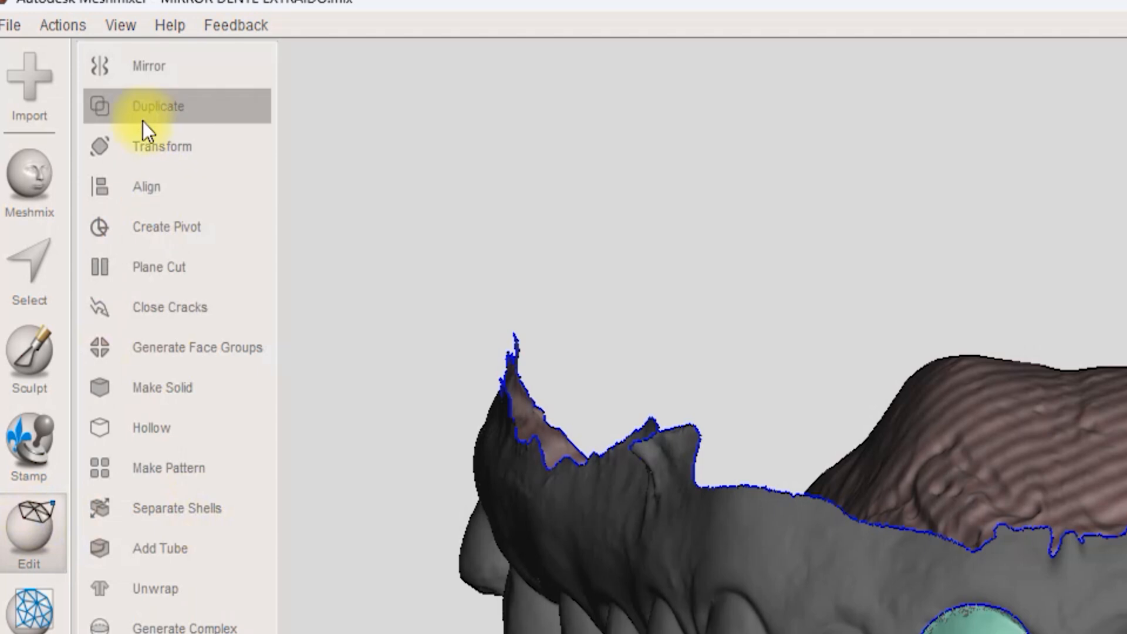
click(142, 65)
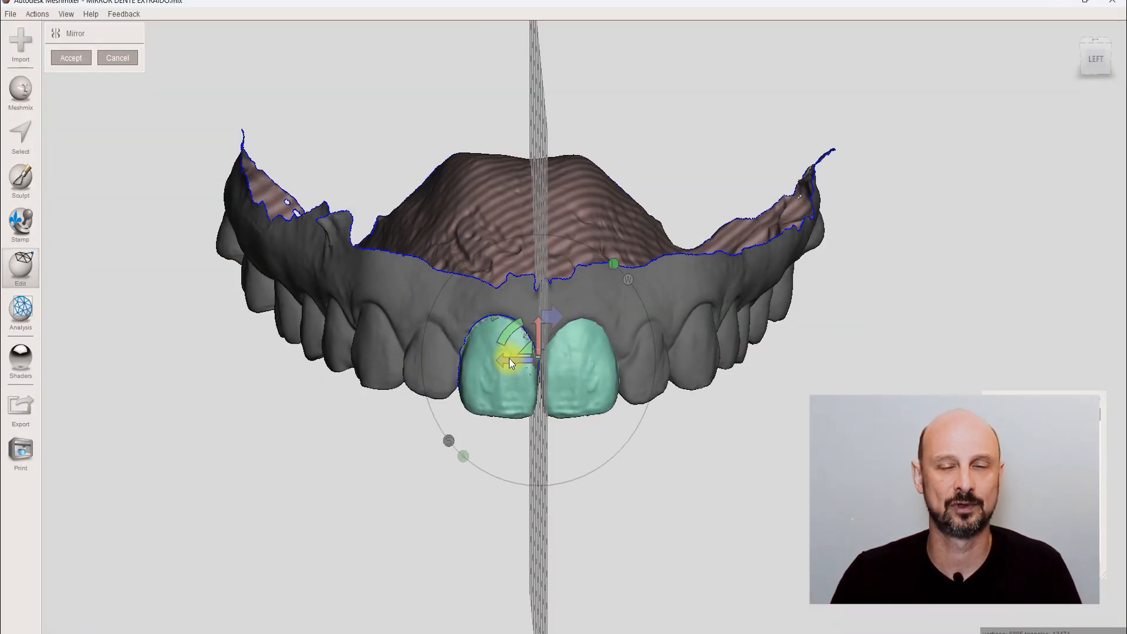
- Fine-tune the mirror plane's sideways position between the two central incisors so the copy fits the gap, and accept the mirror
right_drag(509, 358, 584, 356)
drag(584, 356, 517, 351)
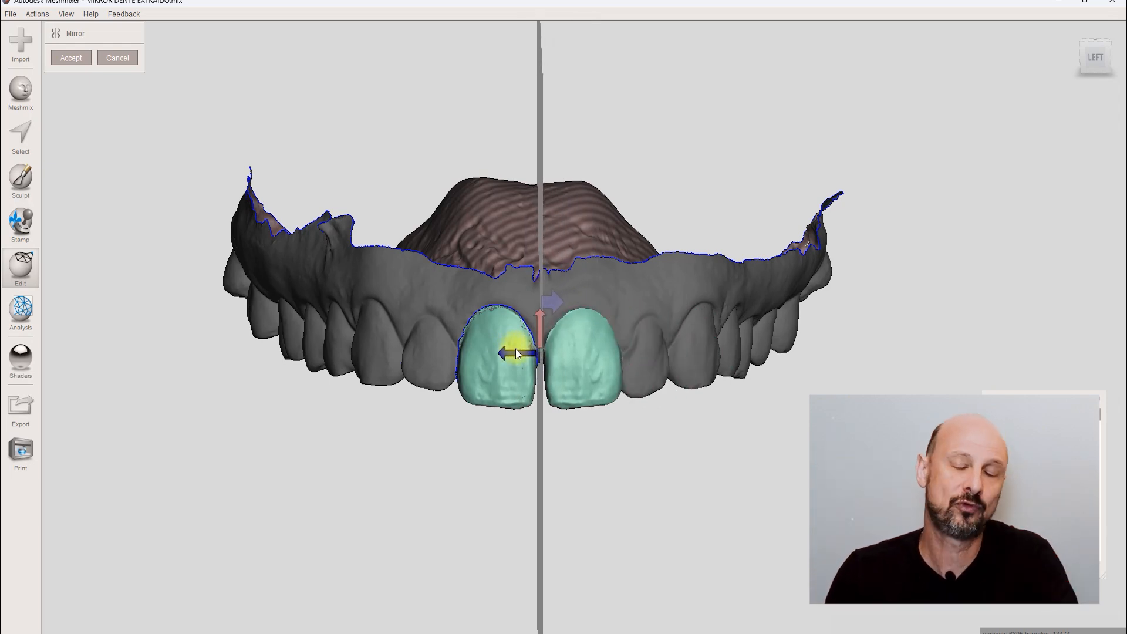
drag(515, 352, 514, 353)
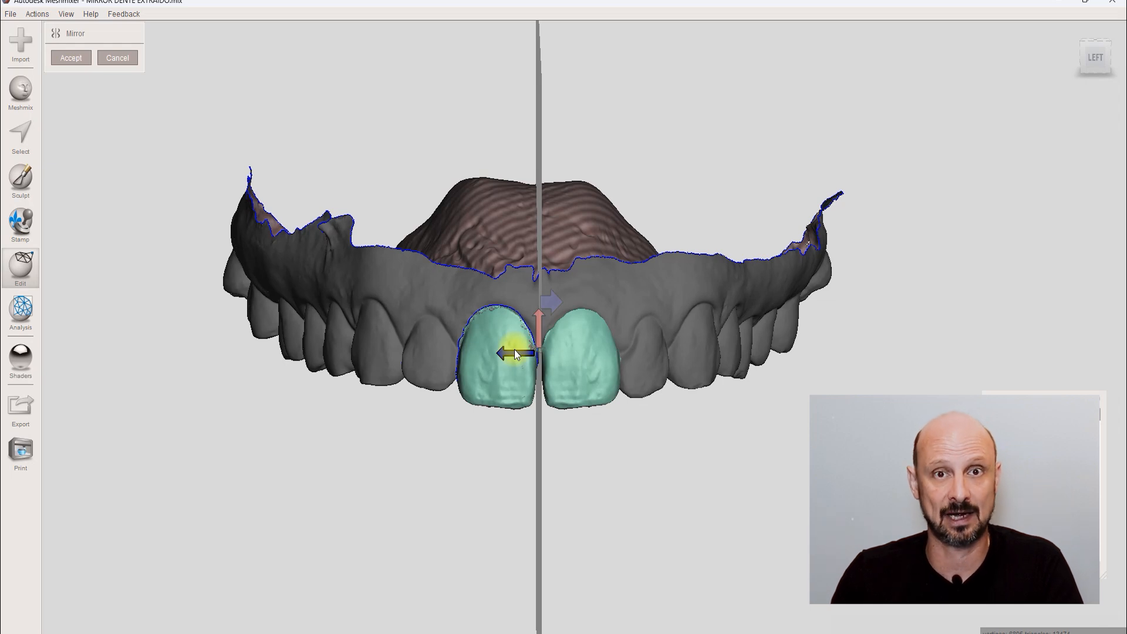
drag(516, 353, 516, 354)
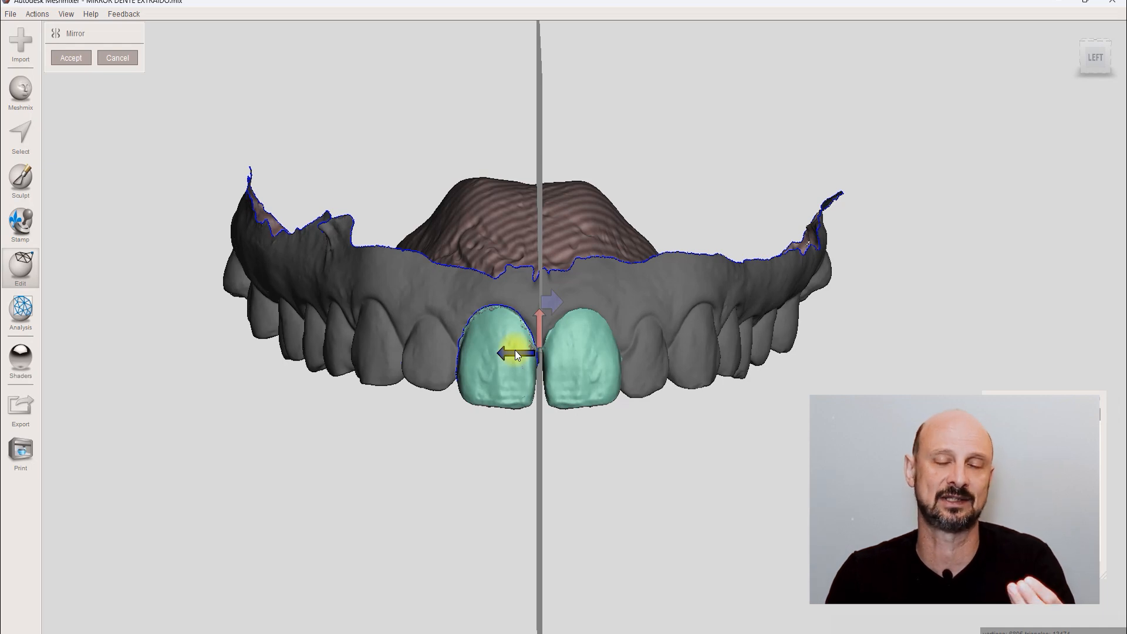
drag(516, 354, 518, 354)
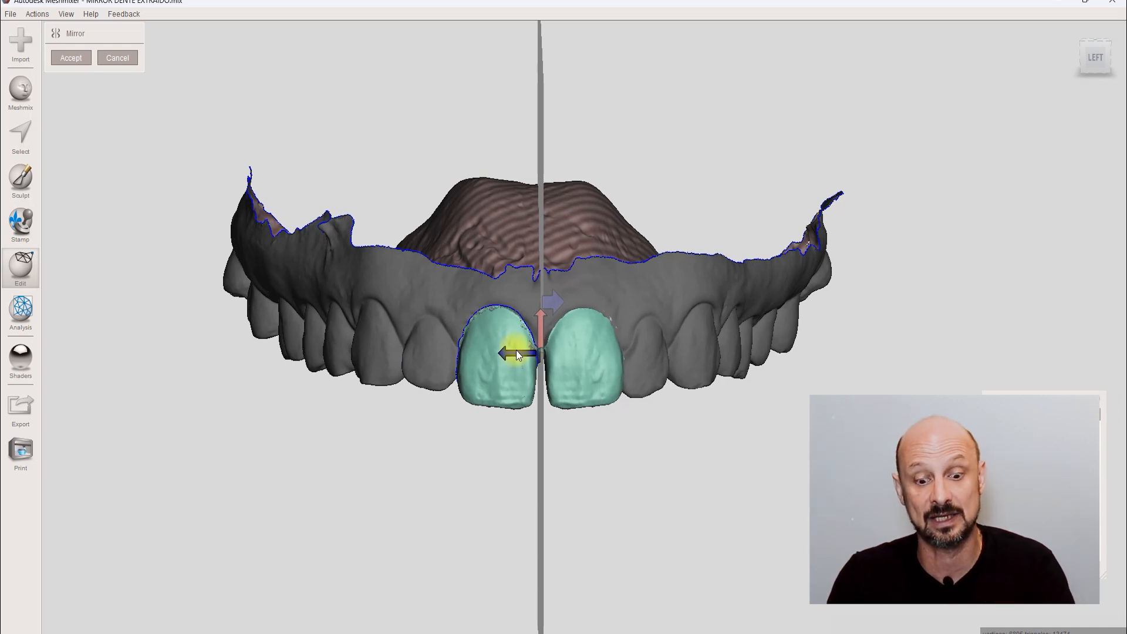
drag(517, 351, 519, 356)
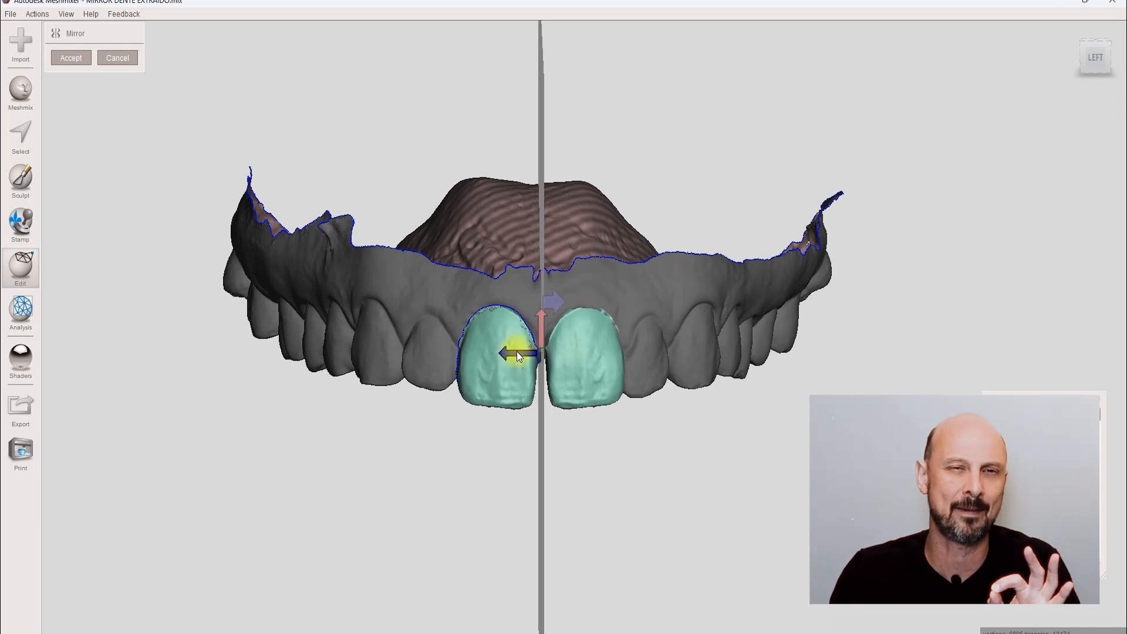
drag(517, 351, 517, 351)
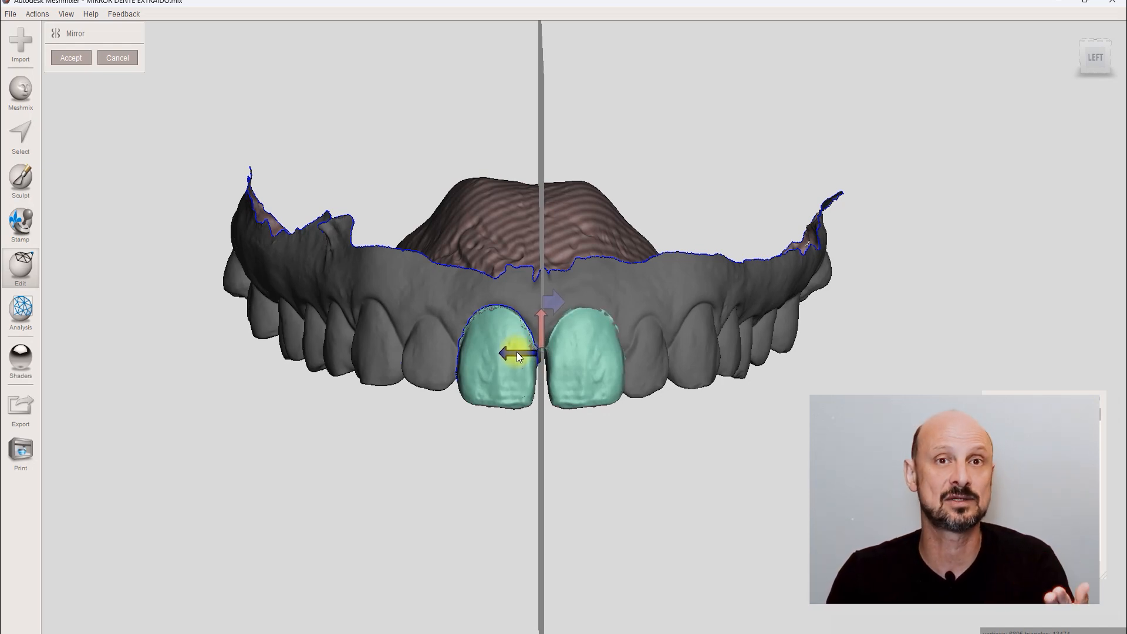
drag(517, 351, 517, 351)
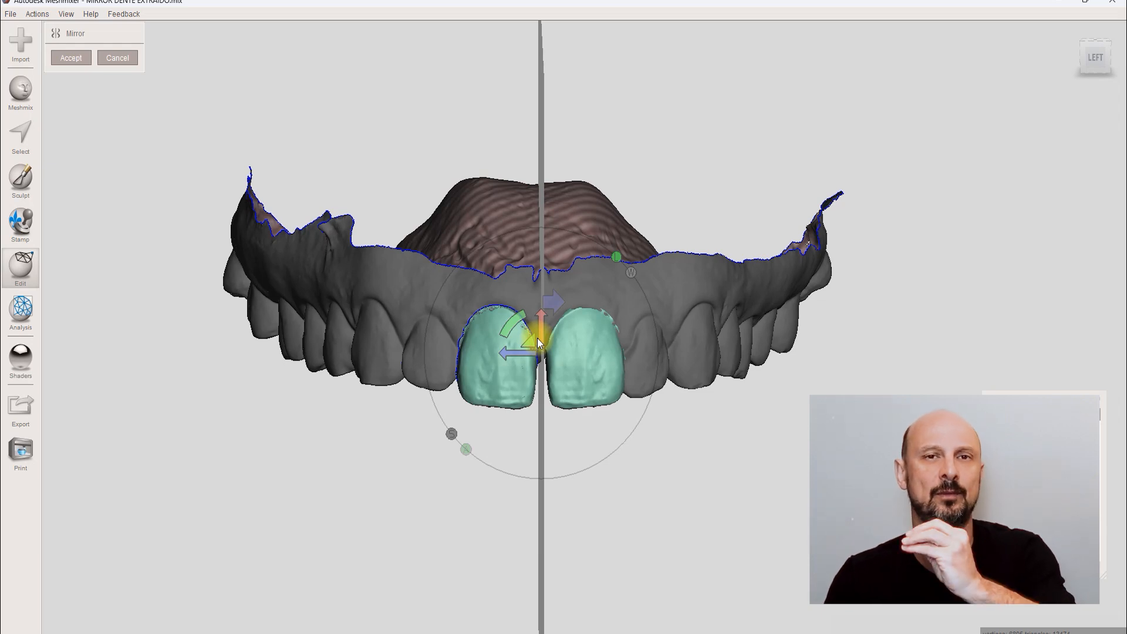
click(79, 55)
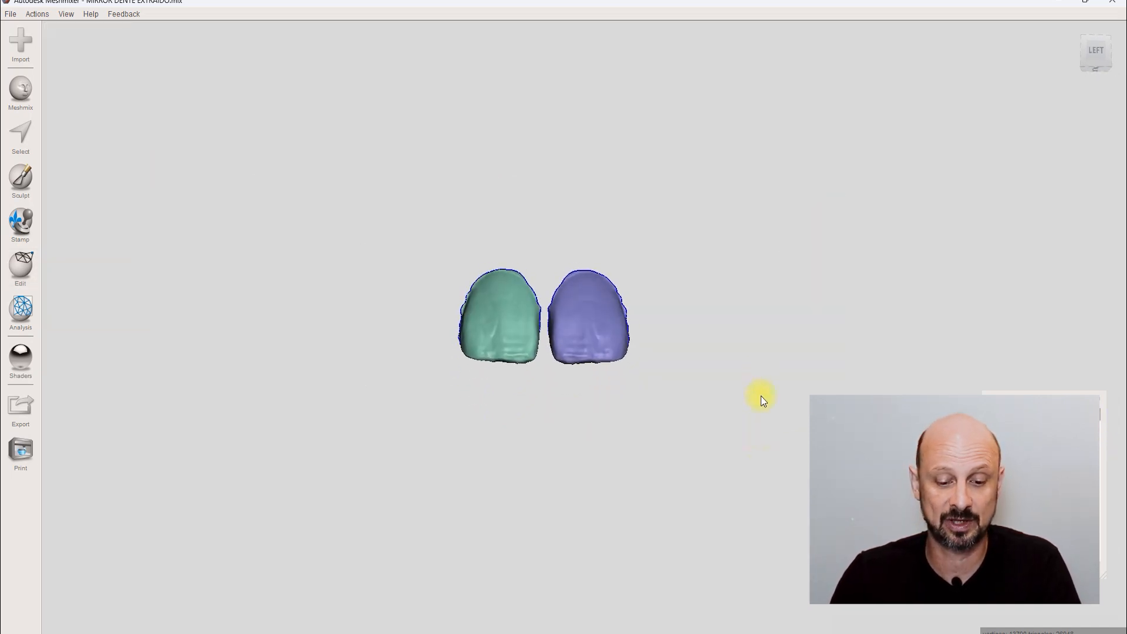
- Split the original and mirrored incisors into individual objects with Separate Shells
right_drag(757, 395, 713, 404)
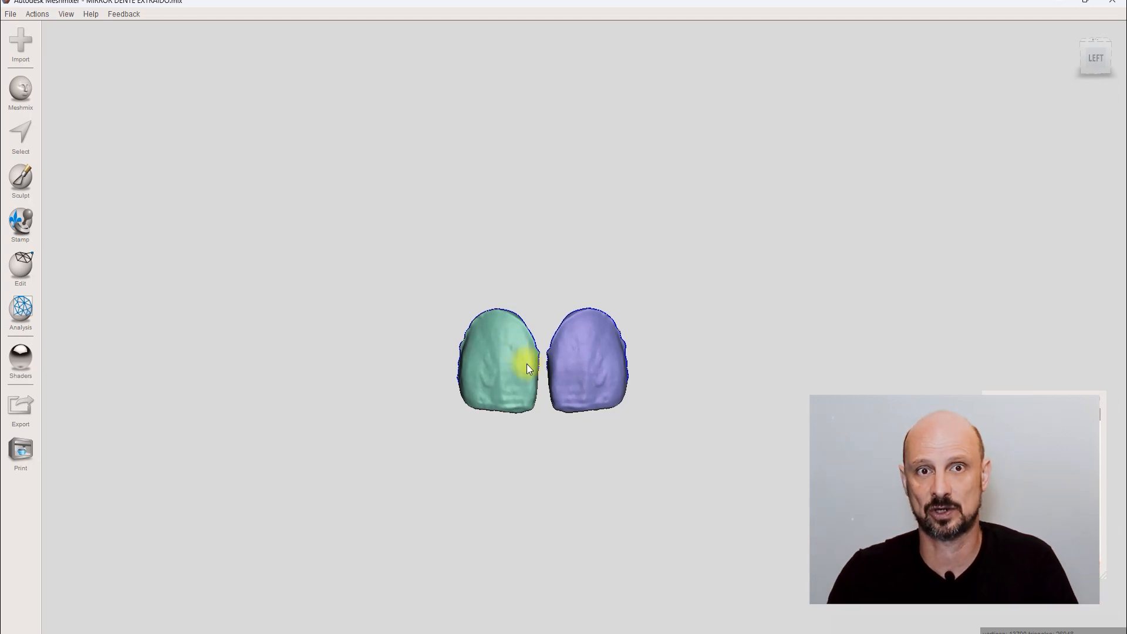
click(19, 267)
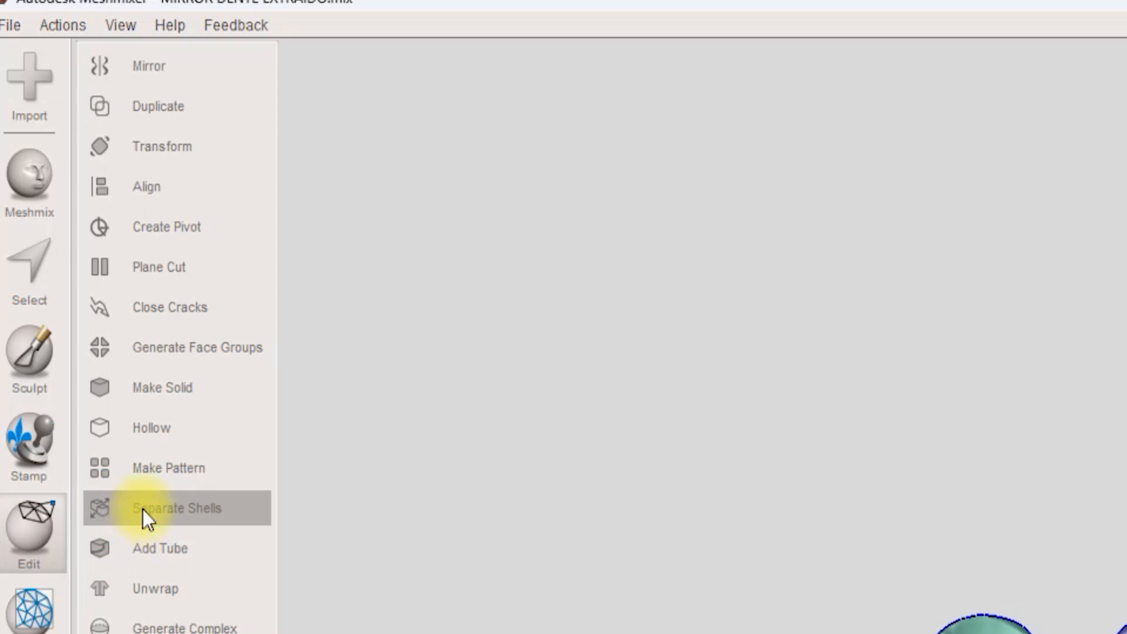
click(143, 509)
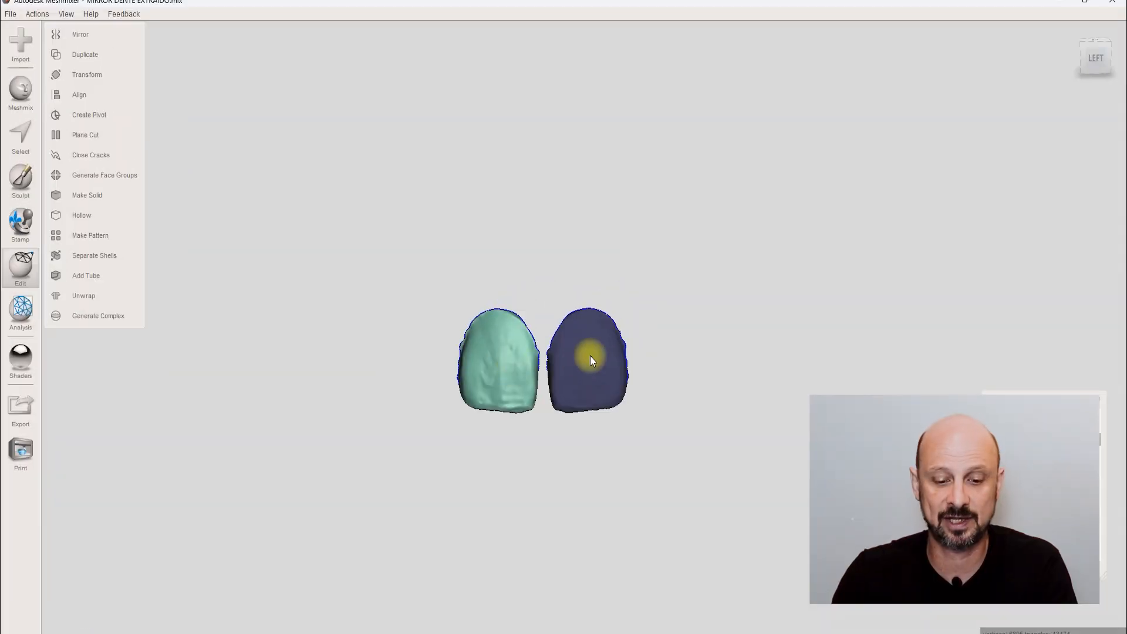
- Delete the original green incisor object, keeping the mirrored violet one
click(590, 355)
click(511, 360)
click(593, 358)
click(503, 364)
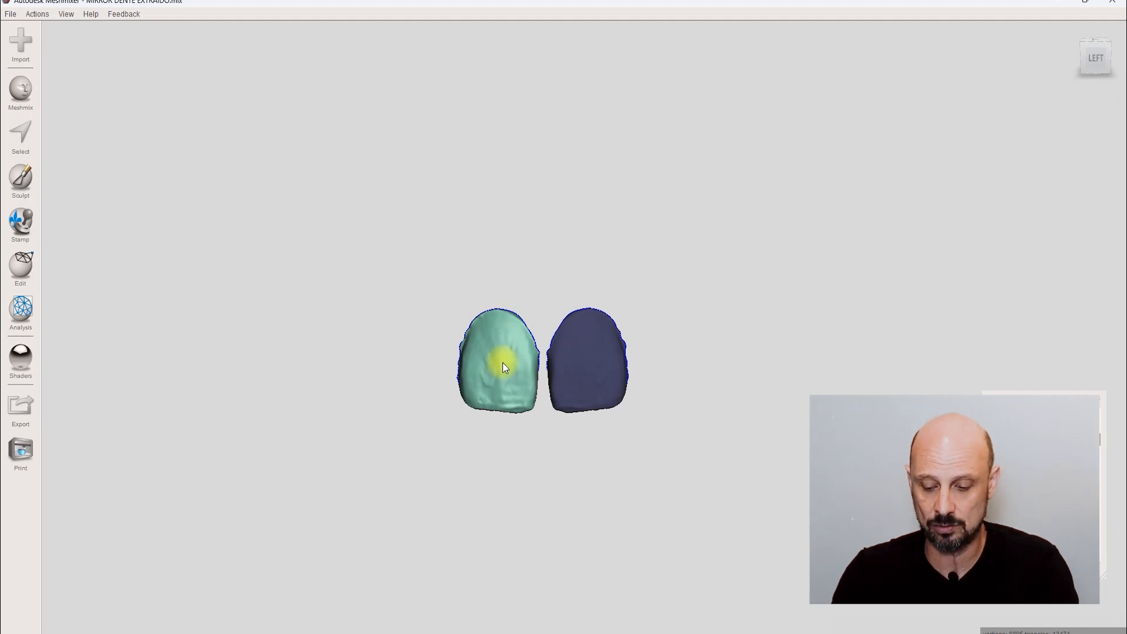
key(Delete)
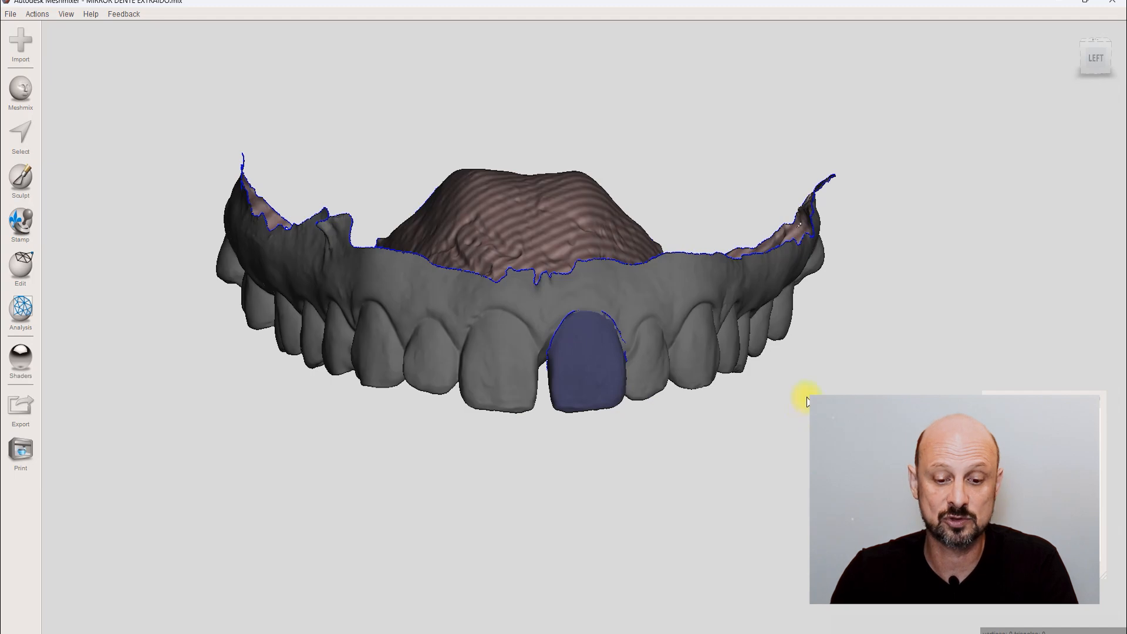
- Transform the mirrored incisor, moving it about 1.17 mm in X towards the neighbouring central incisor and about -0.27 mm in Z
mouse_move(800, 395)
right_down()
mouse_move(750, 382)
mouse_move(795, 391)
right_up()
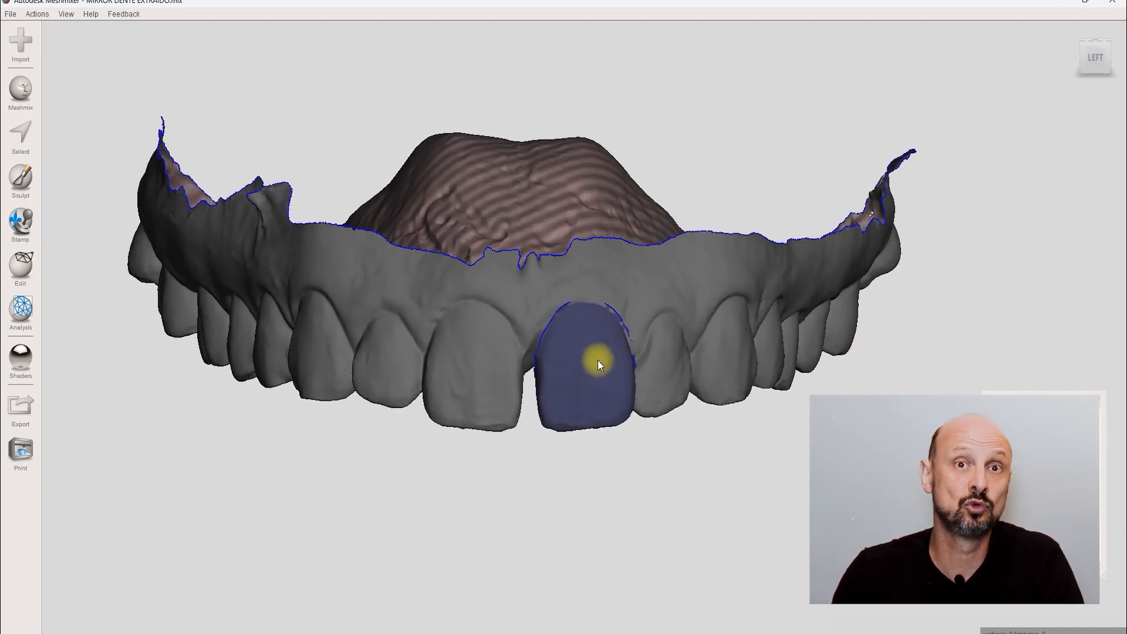
click(581, 368)
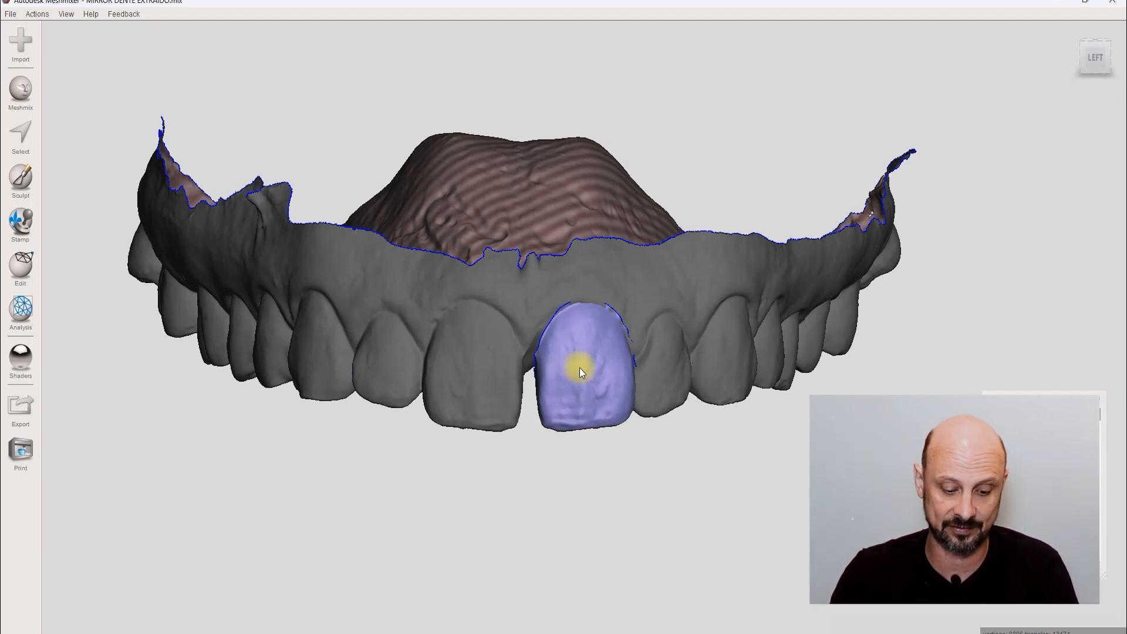
key(t)
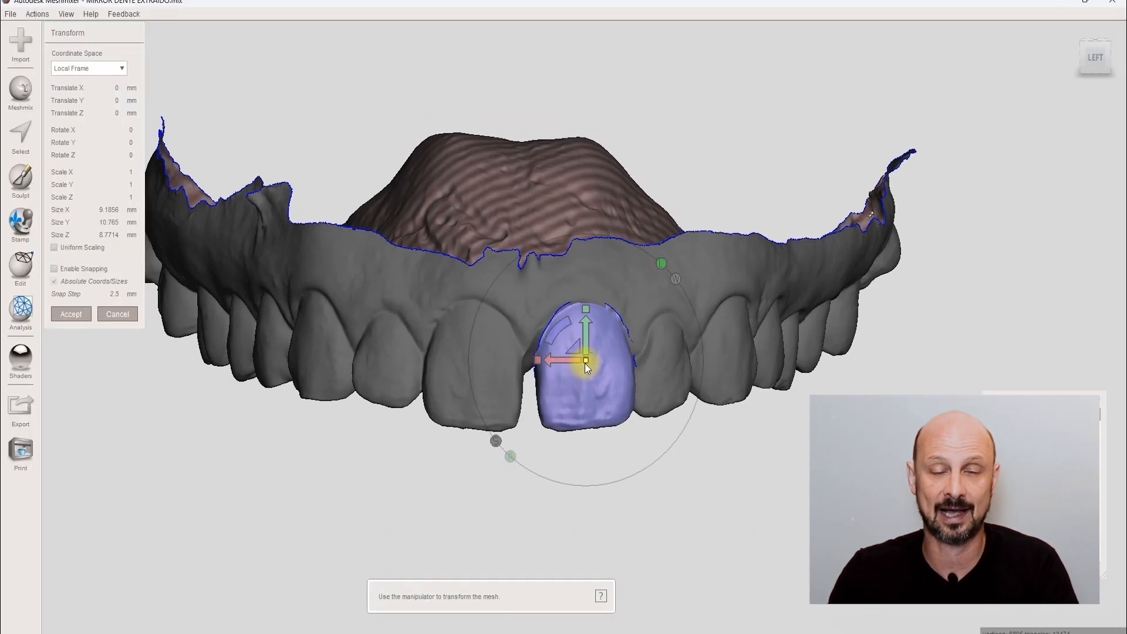
drag(569, 359, 562, 364)
right_drag(562, 365, 623, 180)
drag(573, 257, 566, 254)
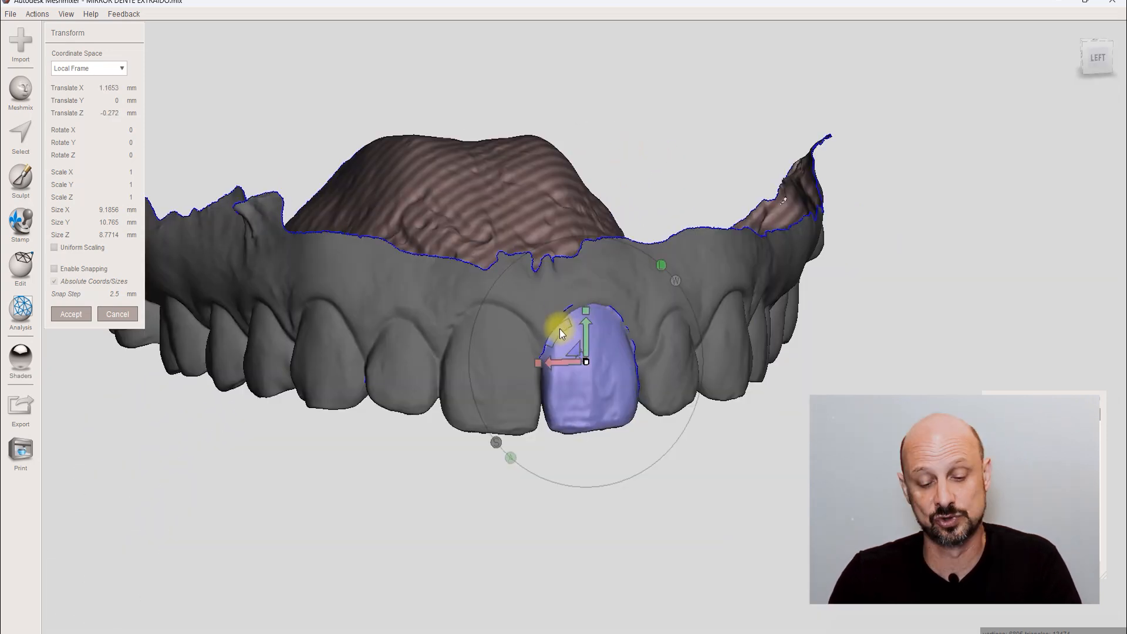
- Rotate the mirrored incisor about 4.3 degrees around Z and slightly adjust its scale along its height
drag(559, 329, 559, 326)
mouse_move(741, 375)
right_down()
mouse_move(747, 358)
mouse_move(738, 376)
right_up()
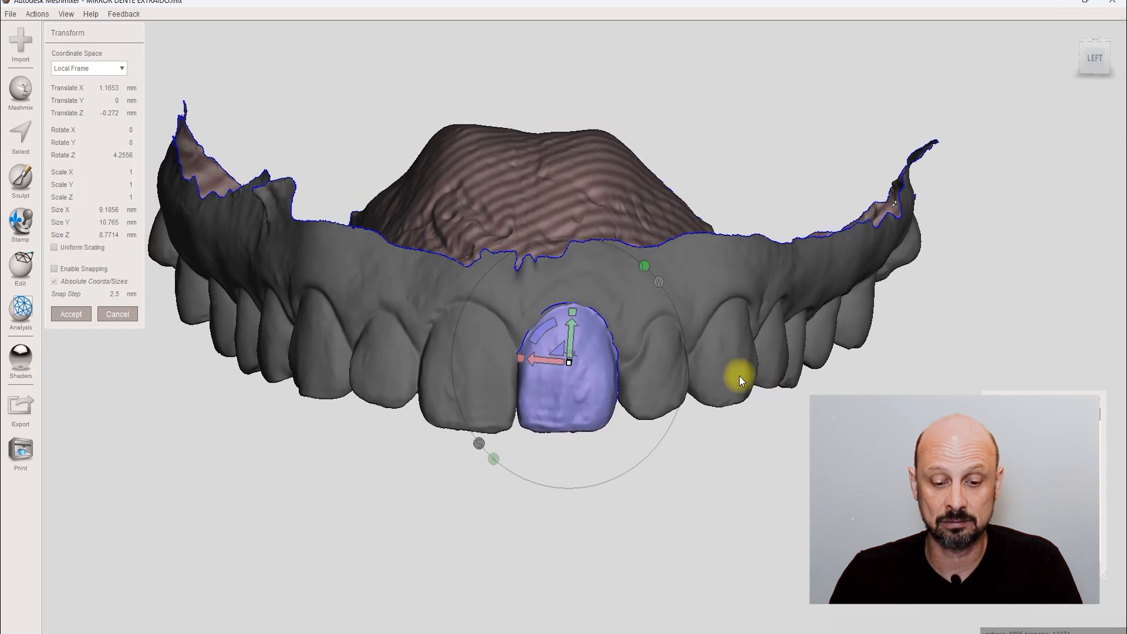
drag(573, 312, 573, 315)
right_drag(686, 364, 671, 493)
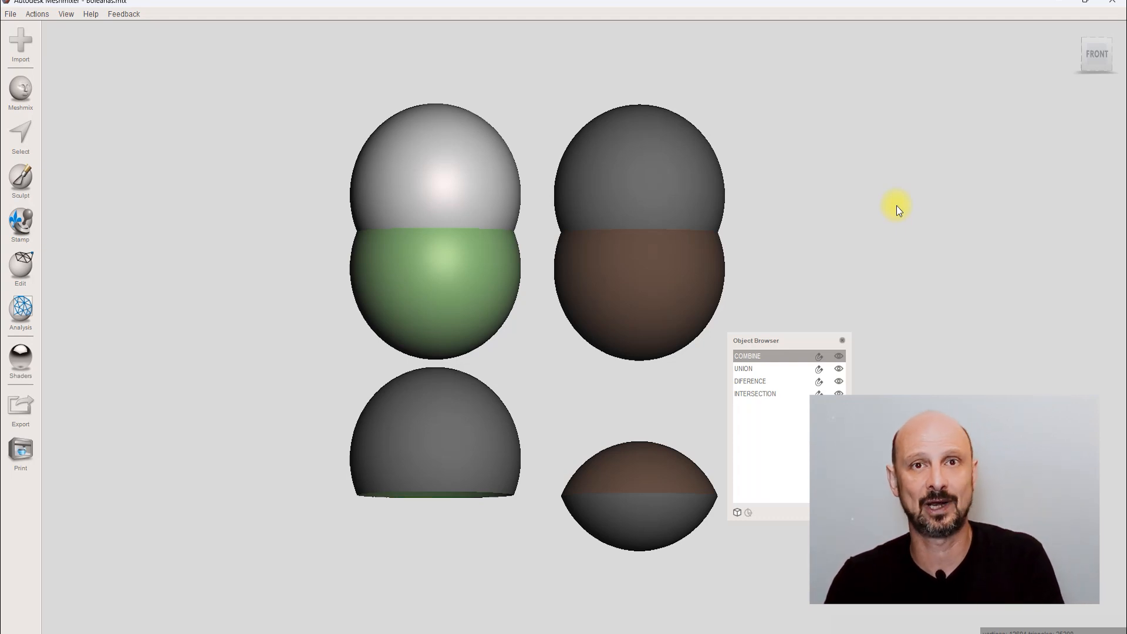
- Section the COMBINE spheres with a vertical plane cut through their middle and inspect the interior
scroll(435, 229, up, 2)
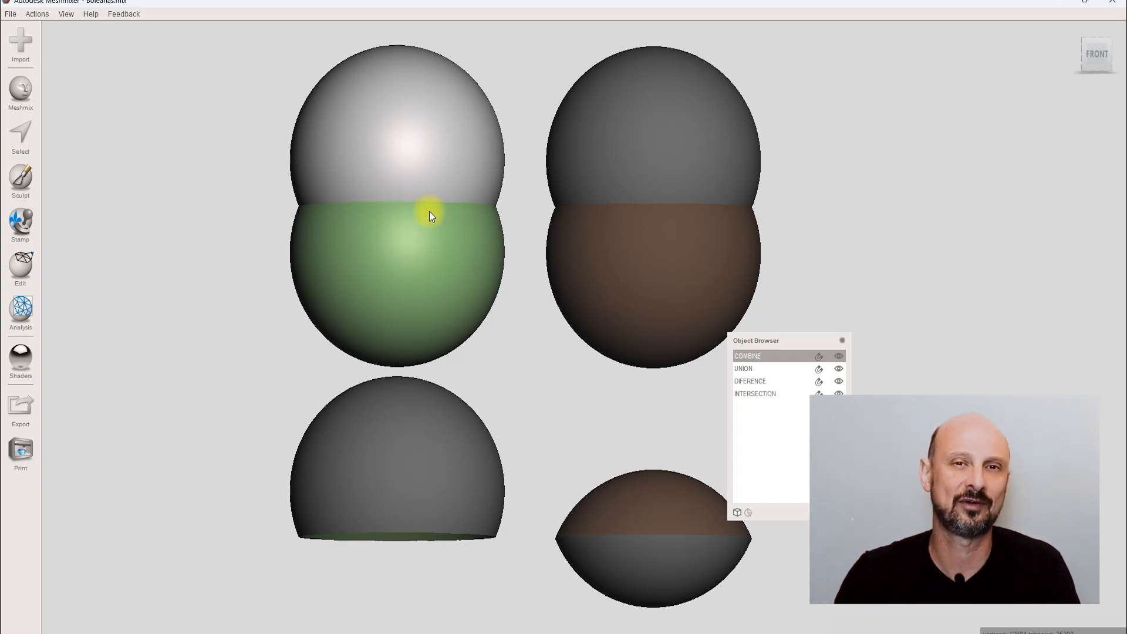
scroll(422, 185, down, 1)
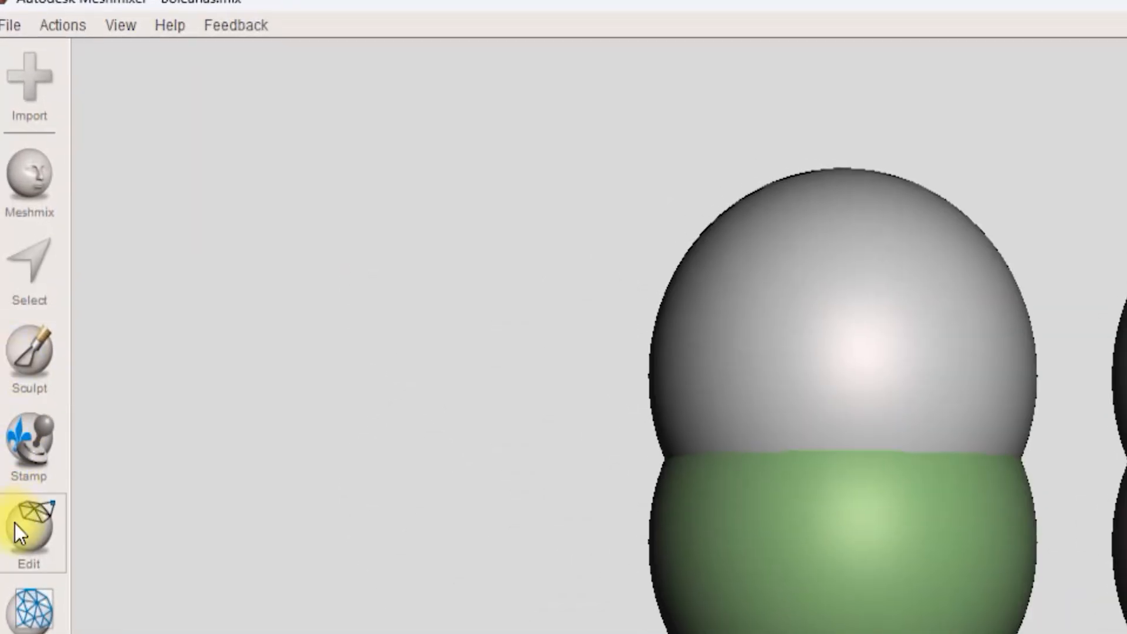
click(15, 523)
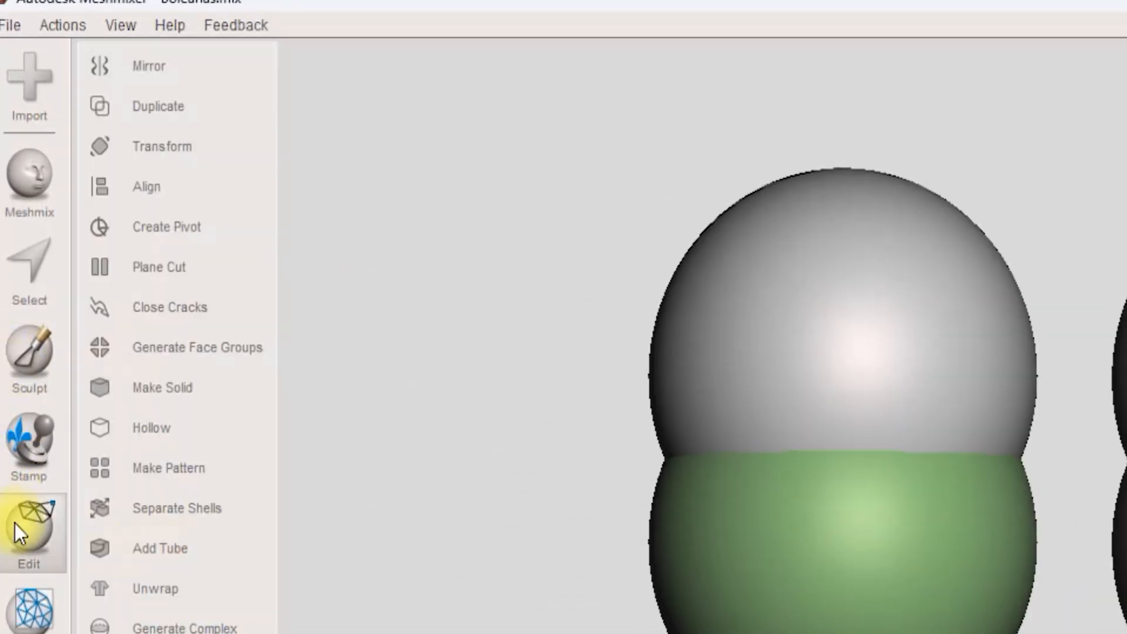
click(153, 276)
drag(424, 35, 425, 428)
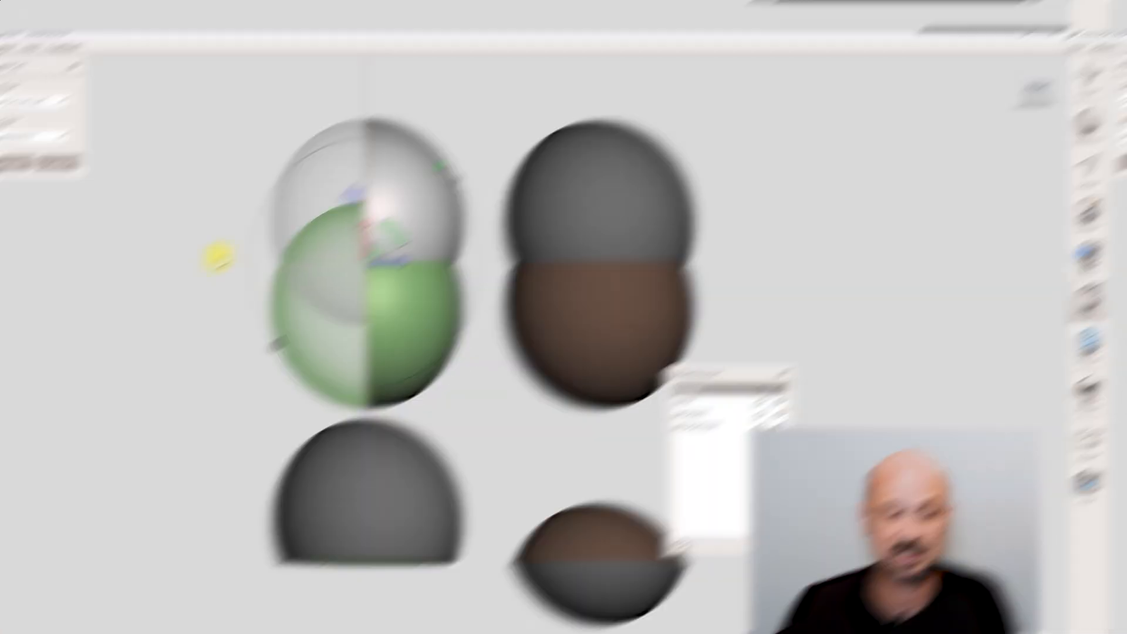
mouse_move(276, 246)
right_down()
mouse_move(445, 235)
mouse_move(437, 240)
right_up()
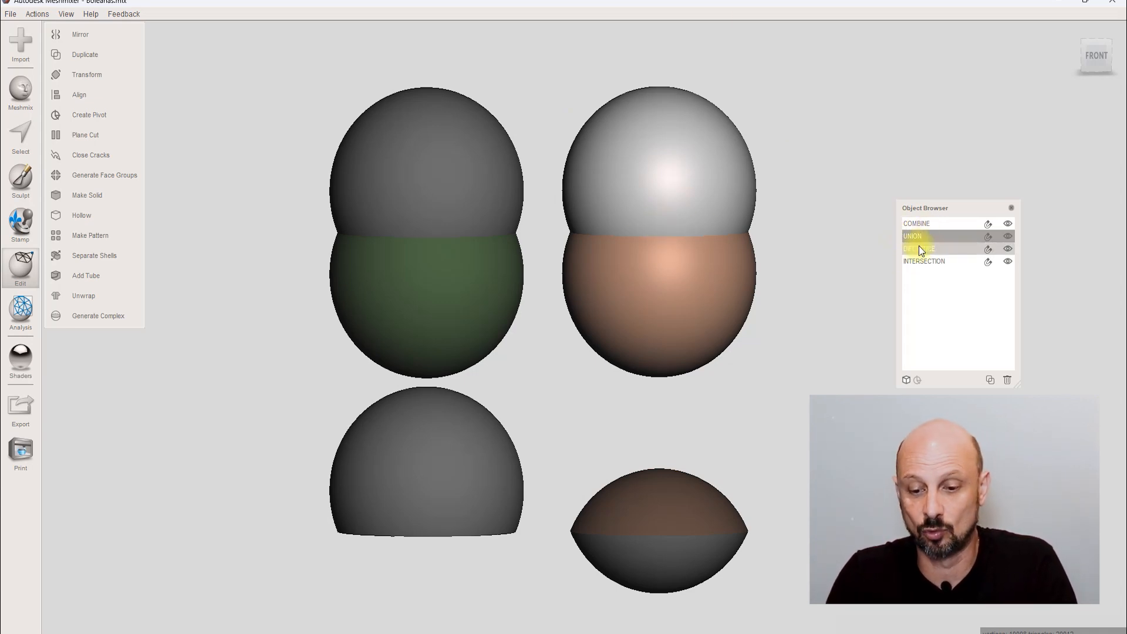
- Examine the UNION, DIFERENCE and INTERSECTION sphere objects in turn, including the concave underside of the difference
scroll(734, 98, up, 2)
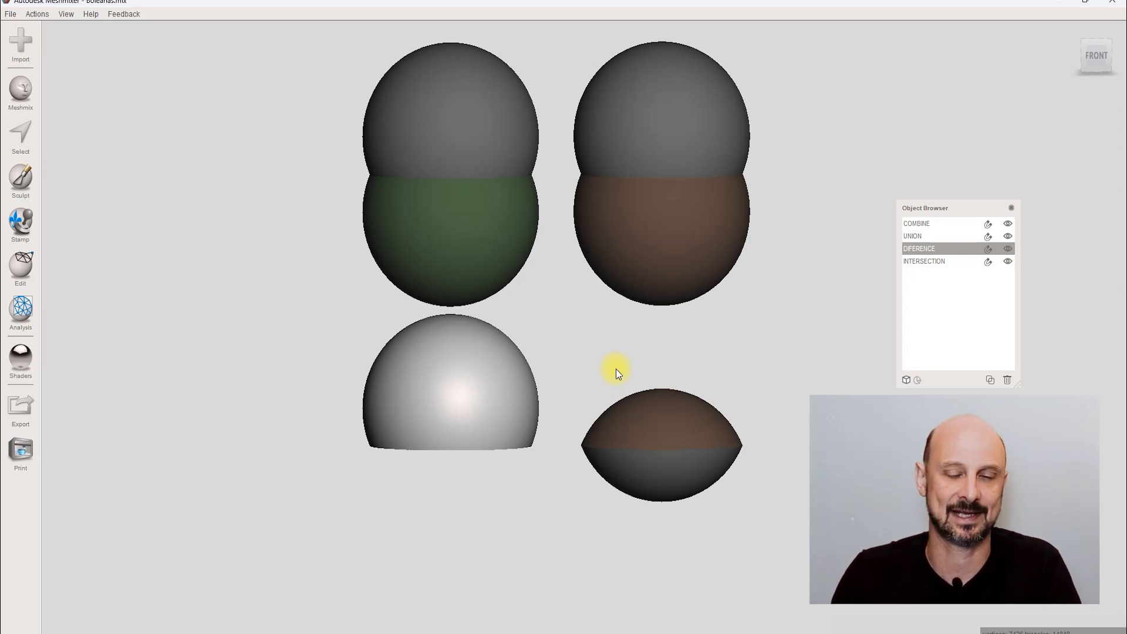
mouse_move(601, 360)
right_down()
mouse_move(604, 332)
mouse_move(610, 361)
right_up()
click(670, 184)
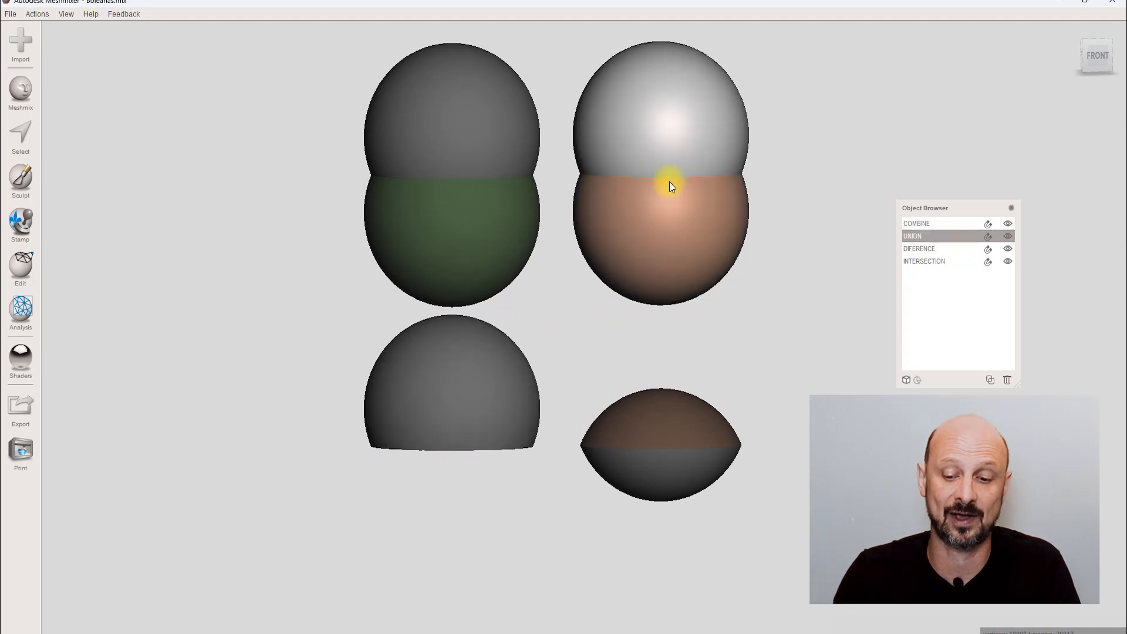
click(409, 384)
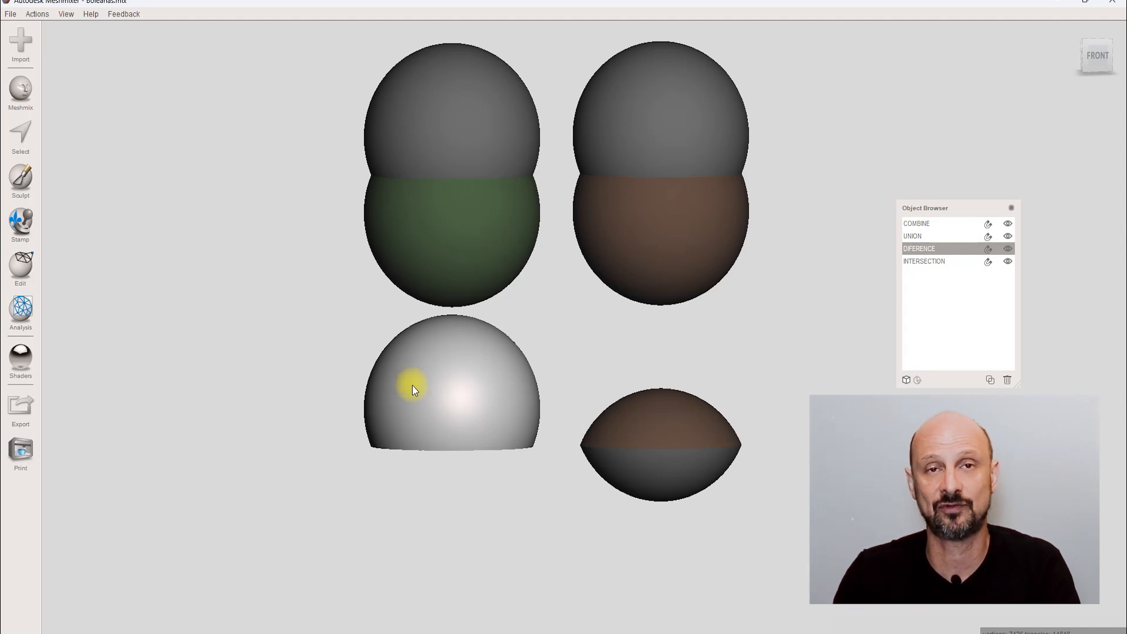
scroll(415, 387, up, 3)
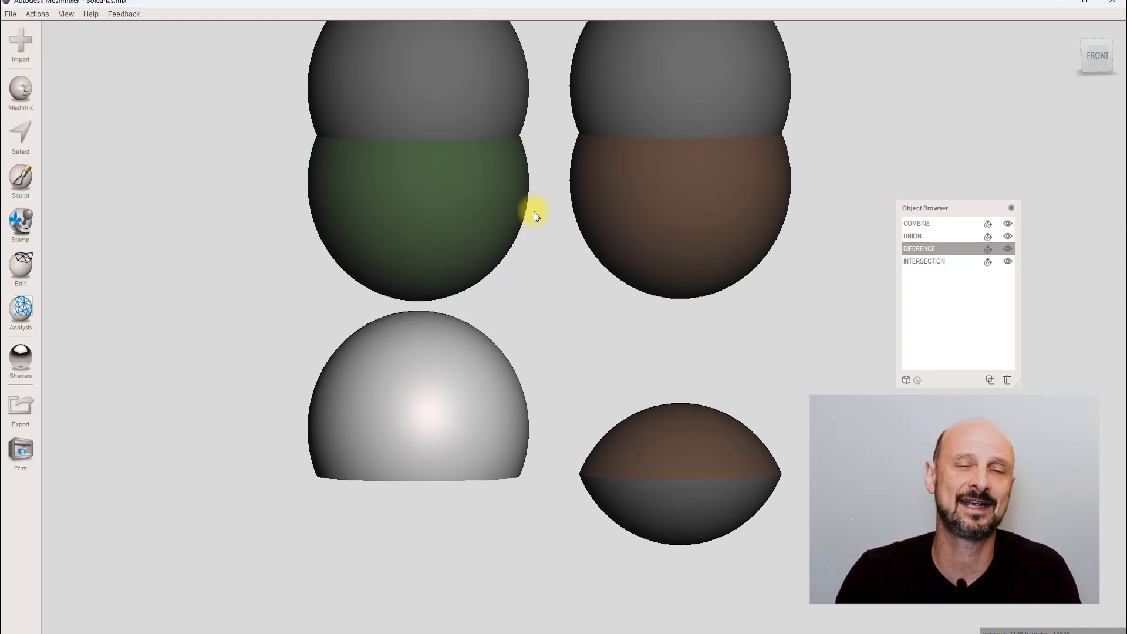
right_drag(577, 329, 601, 209)
right_drag(442, 259, 336, 388)
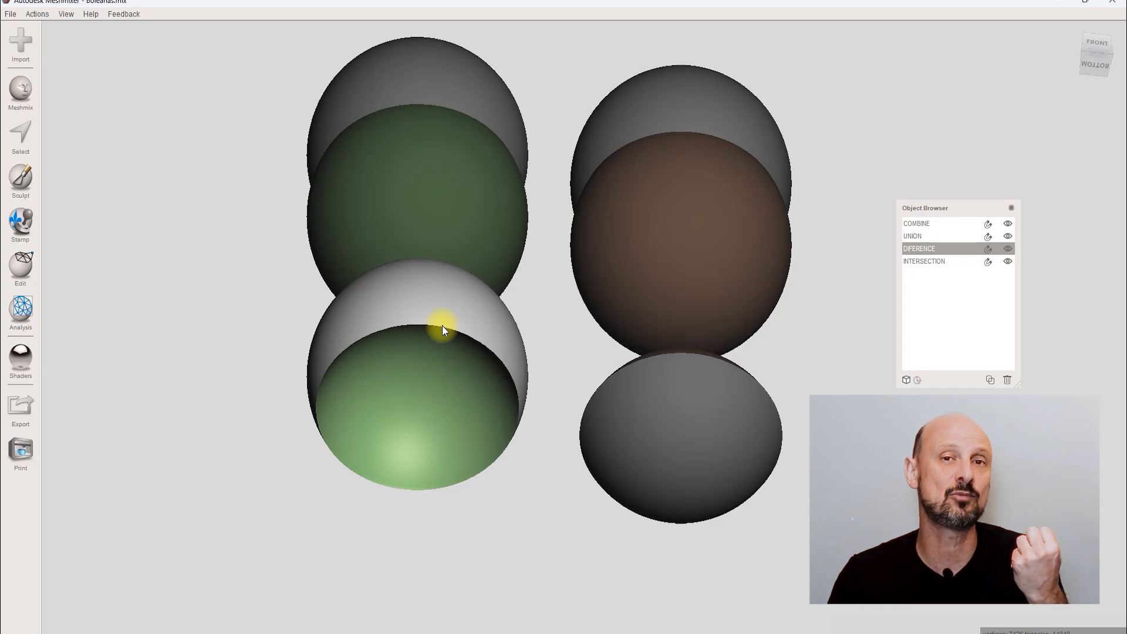
right_drag(446, 327, 453, 240)
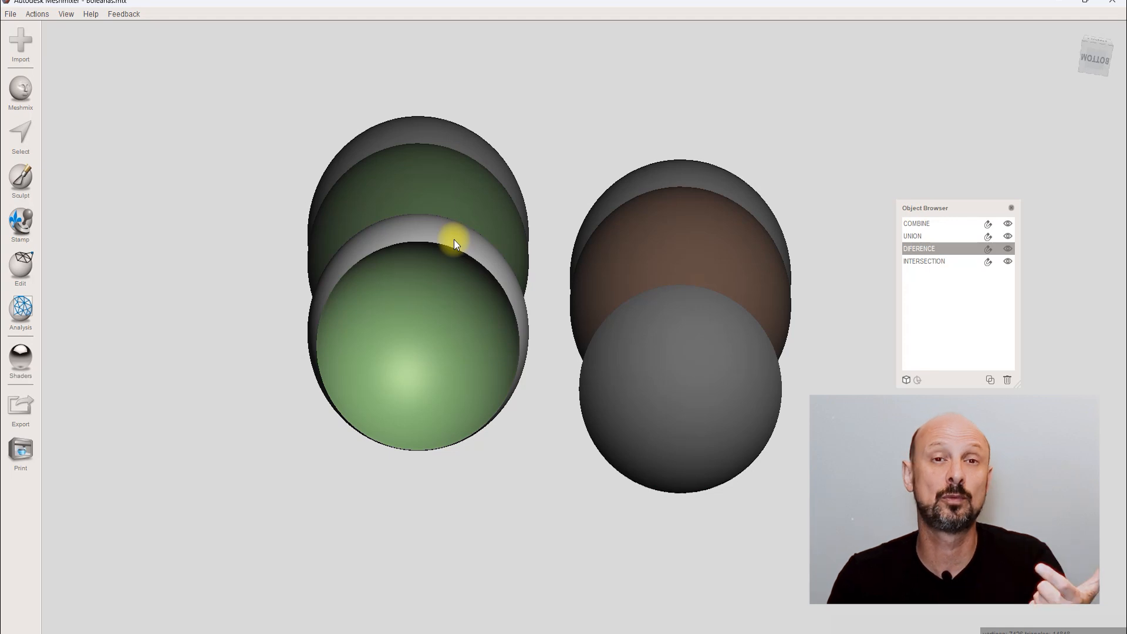
right_drag(453, 239, 453, 329)
click(722, 437)
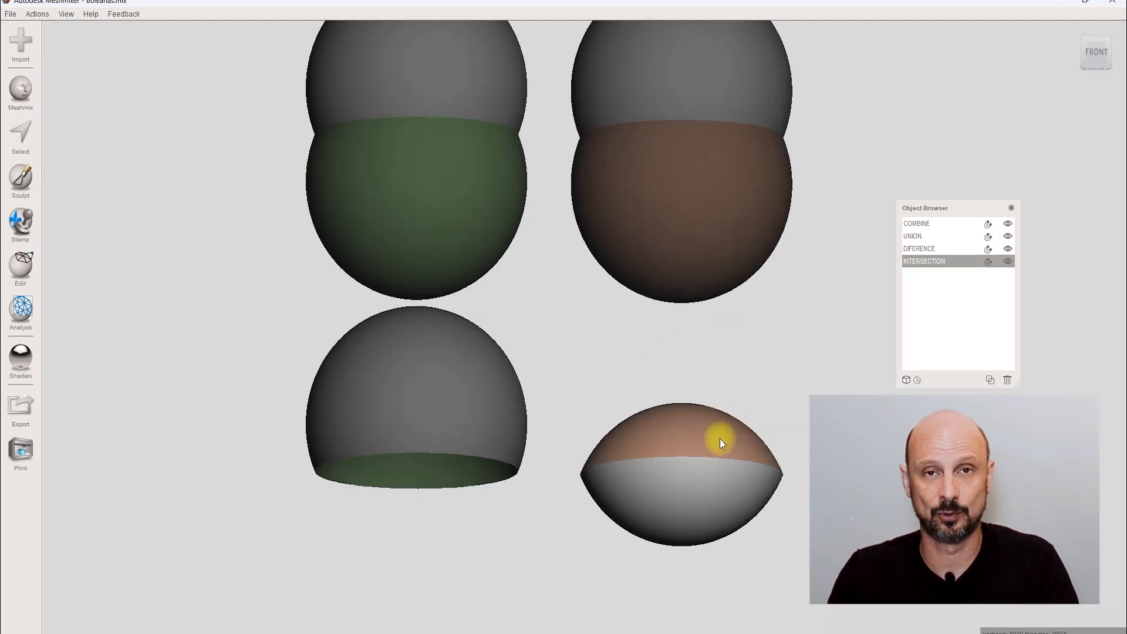
scroll(737, 406, up, 3)
middle_drag(725, 375, 723, 302)
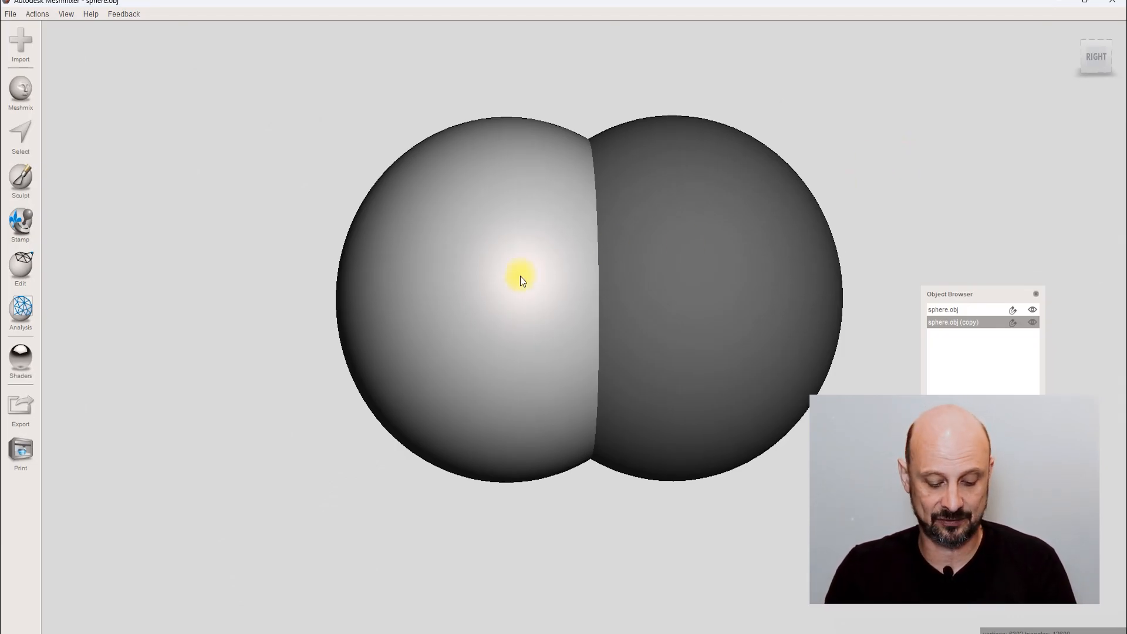
- Transform the copied sphere, moving it slightly away from the original sphere to reduce their overlap
key(t)
drag(516, 291, 487, 285)
click(71, 314)
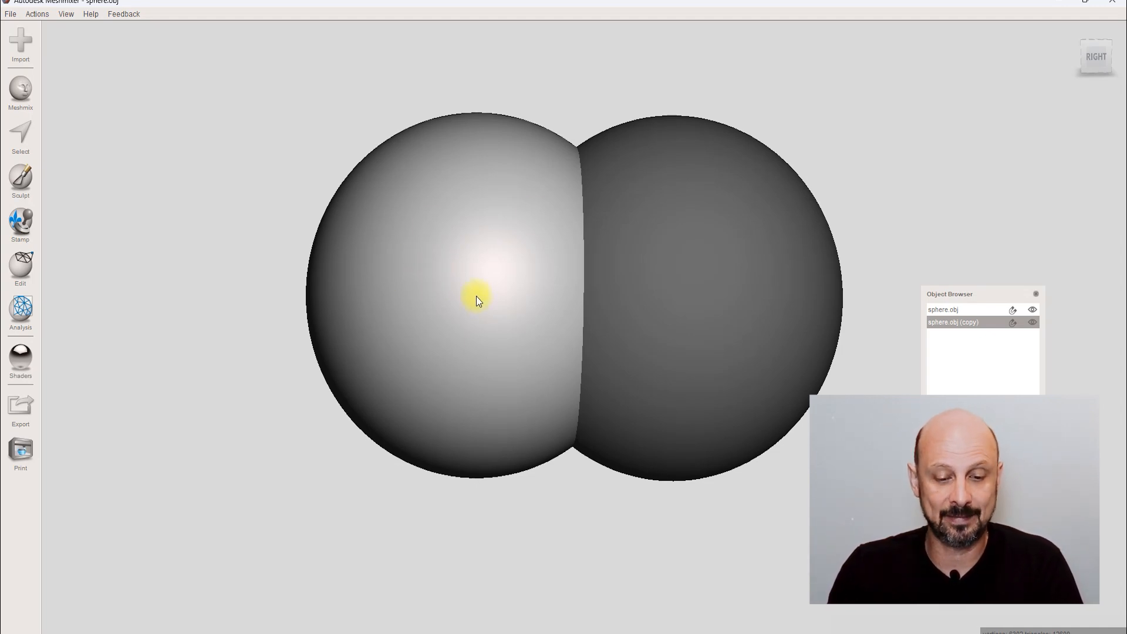
- Merge both overlapping spheres with a Boolean Union in Precise mode and undo the operation
shift+click(681, 265)
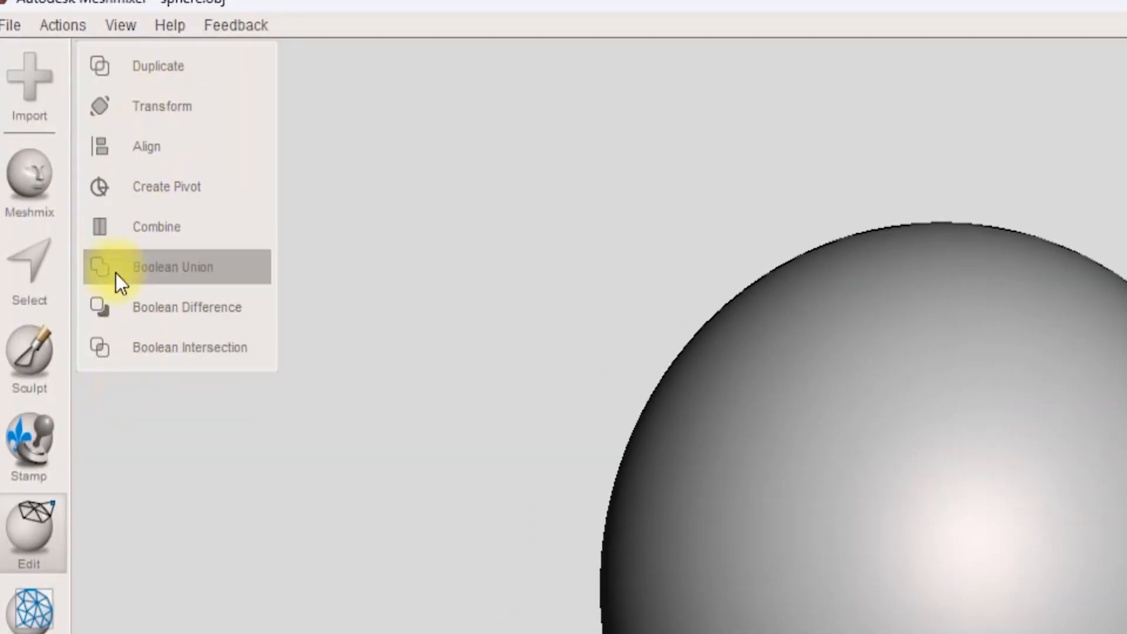
click(149, 269)
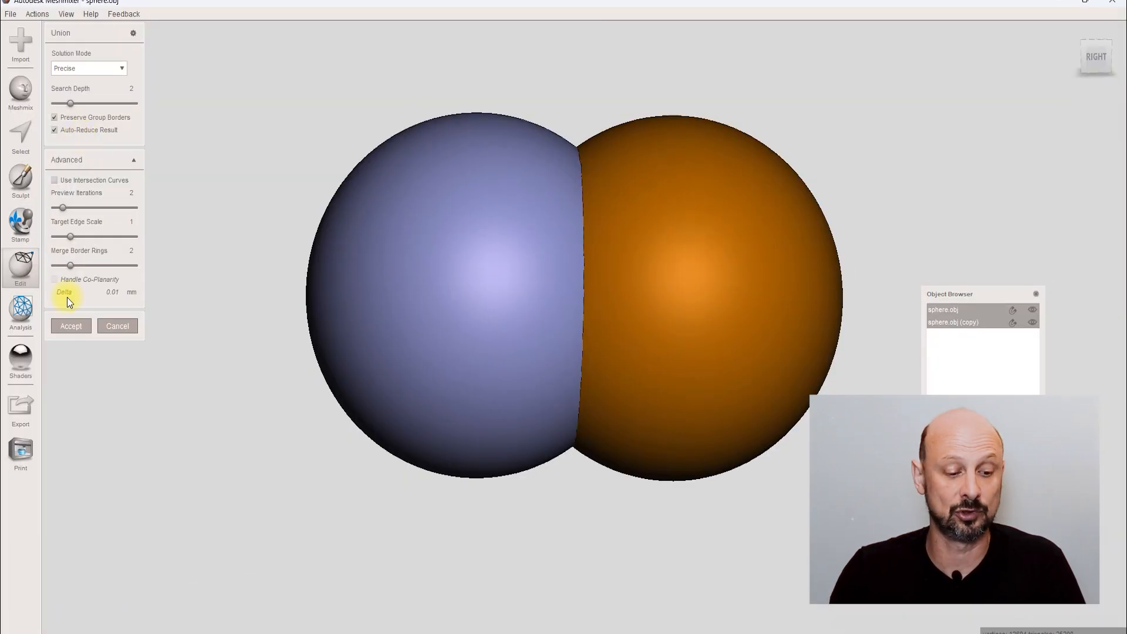
click(69, 326)
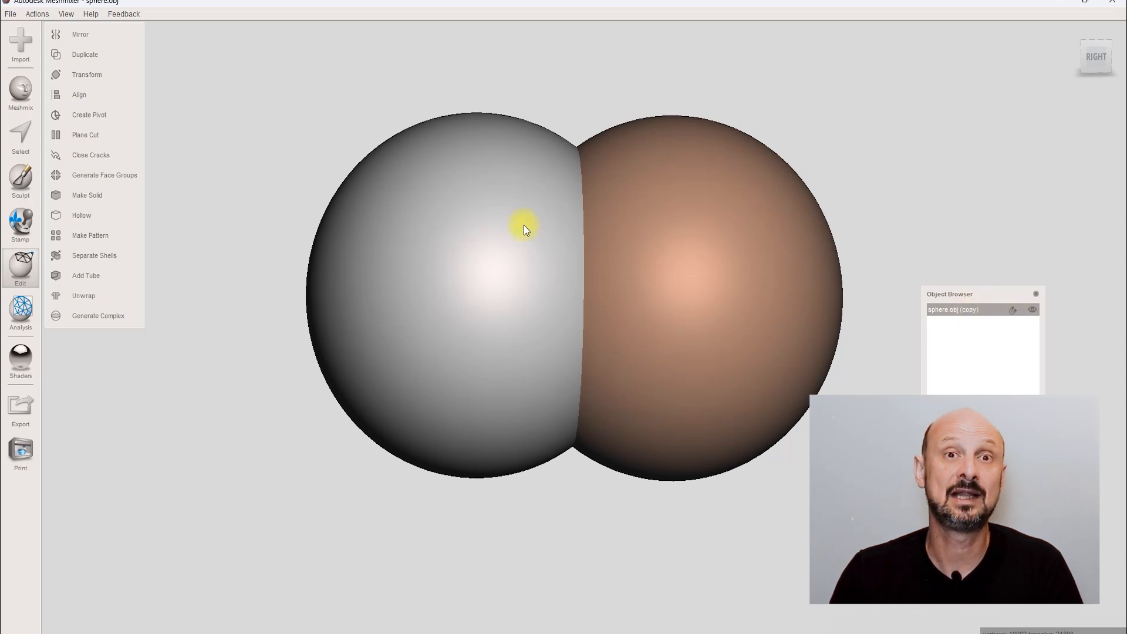
key(ctrl+z)
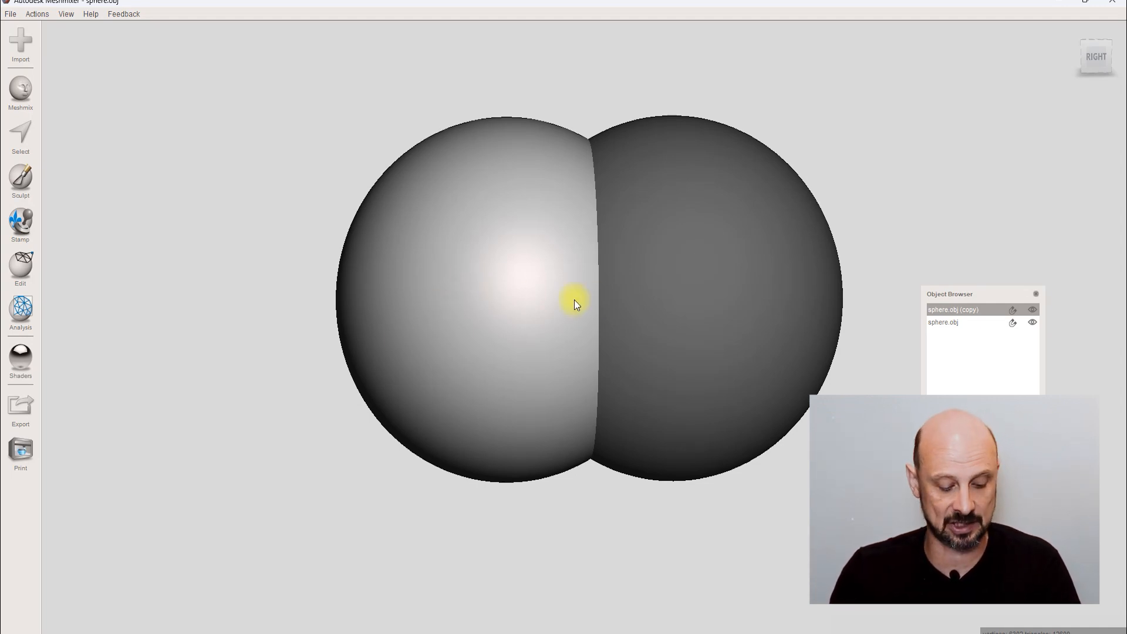
- Subtract the original sphere from its copy with Boolean Difference in Precise mode and inspect the cavity
shift+click(671, 258)
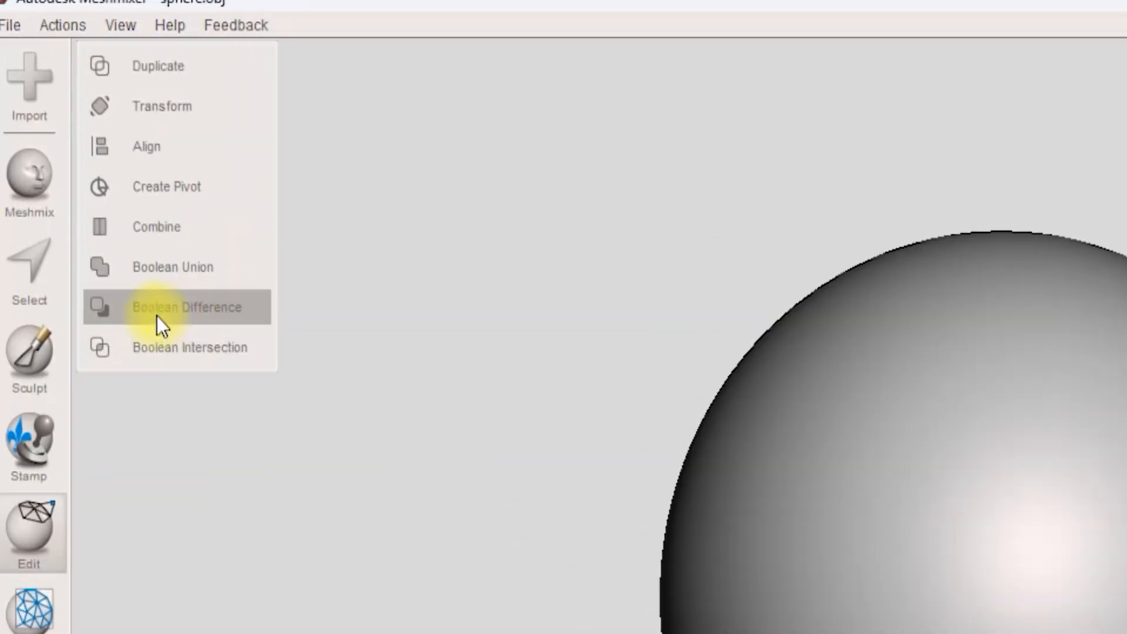
click(156, 308)
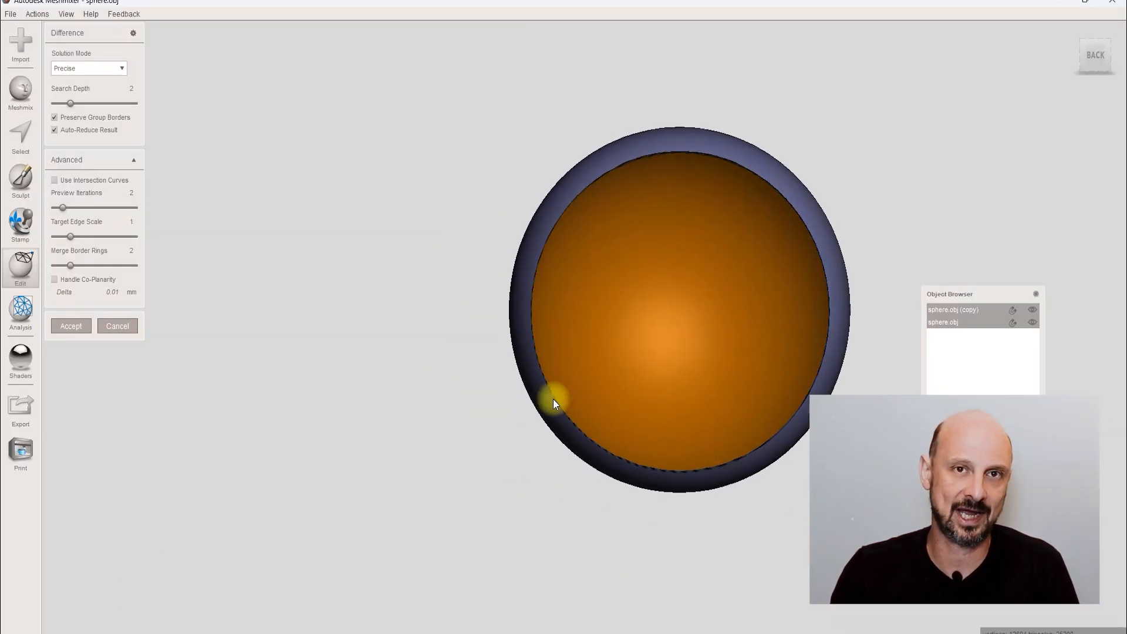
right_drag(553, 399, 597, 346)
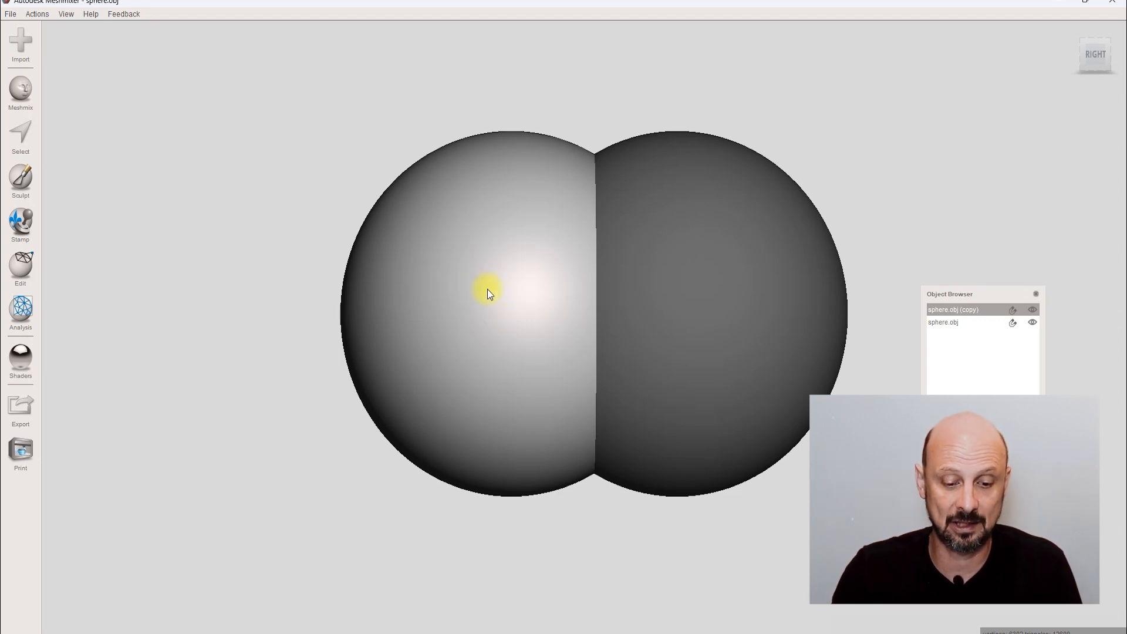
- Compute the Boolean Intersection of the copied and original spheres in Precise mode
shift+click(717, 285)
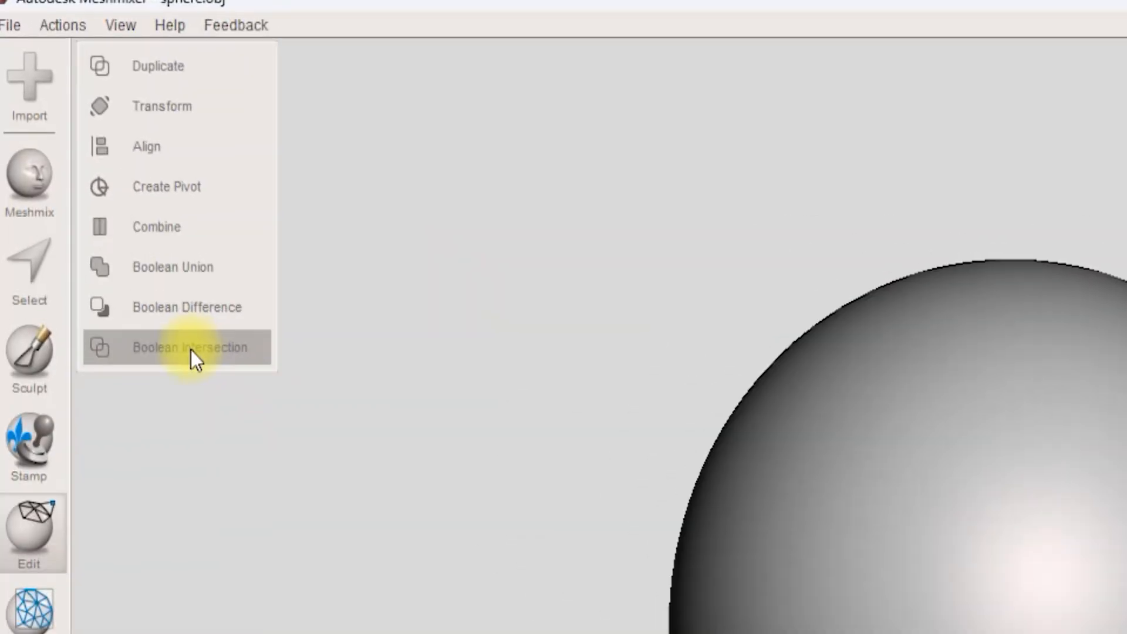
click(192, 350)
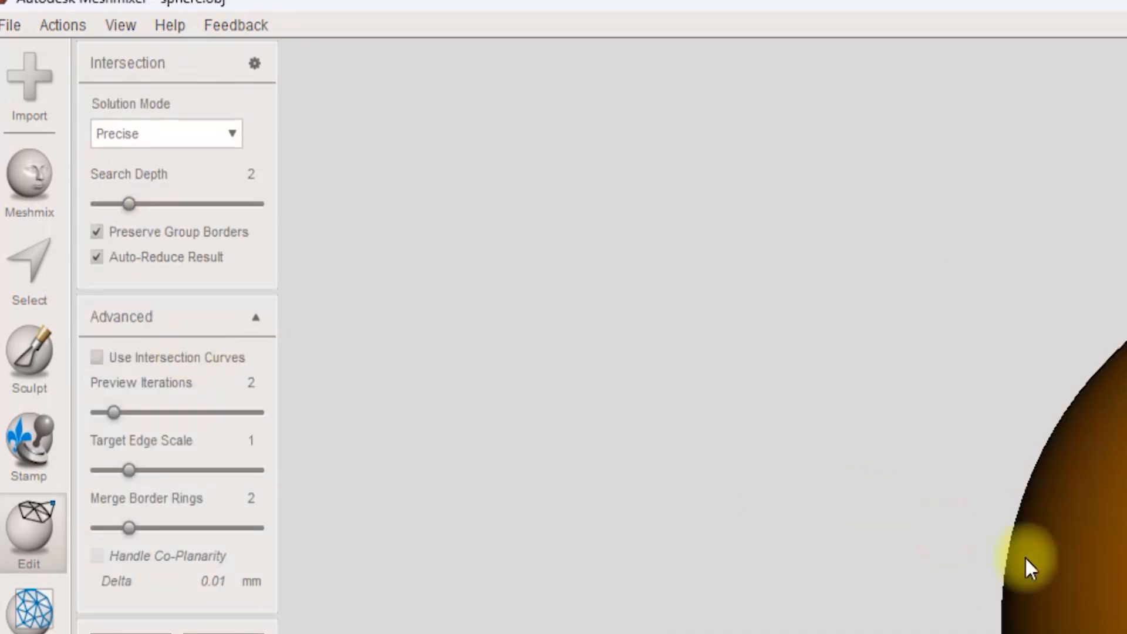